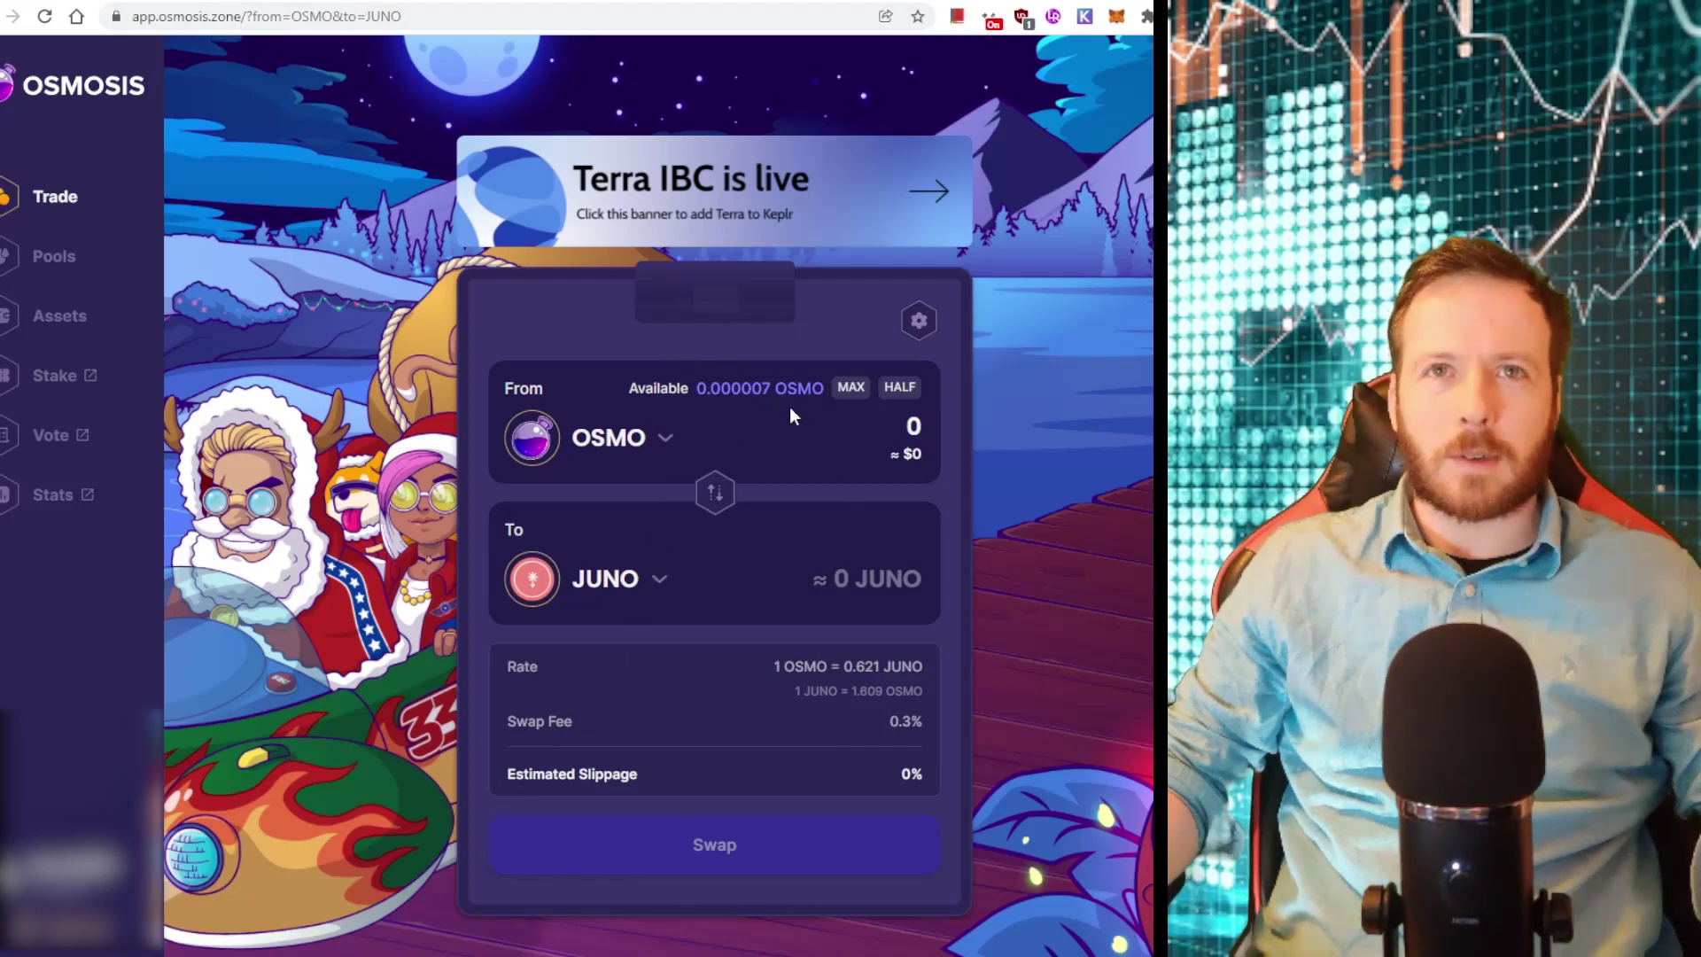
Change the received token from JUNO to STARS to see the OSMO rate, then go to Atom Tree Value
left_click(646, 580)
scroll(646, 759, "down", 5)
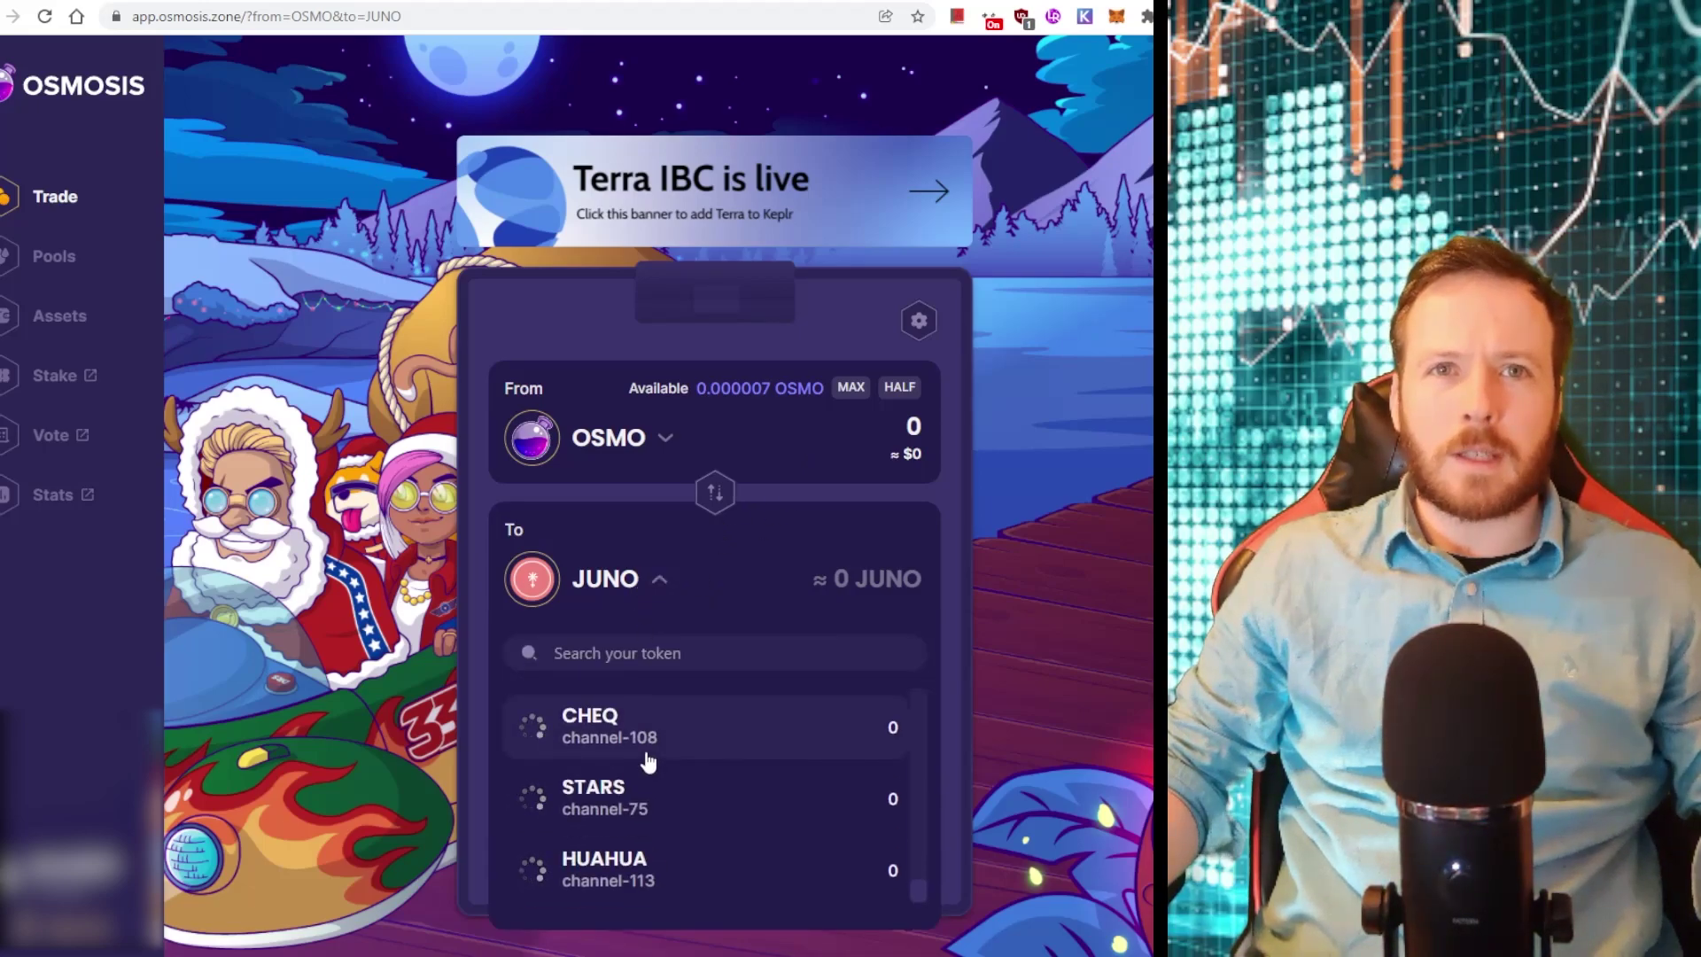
left_click(590, 793)
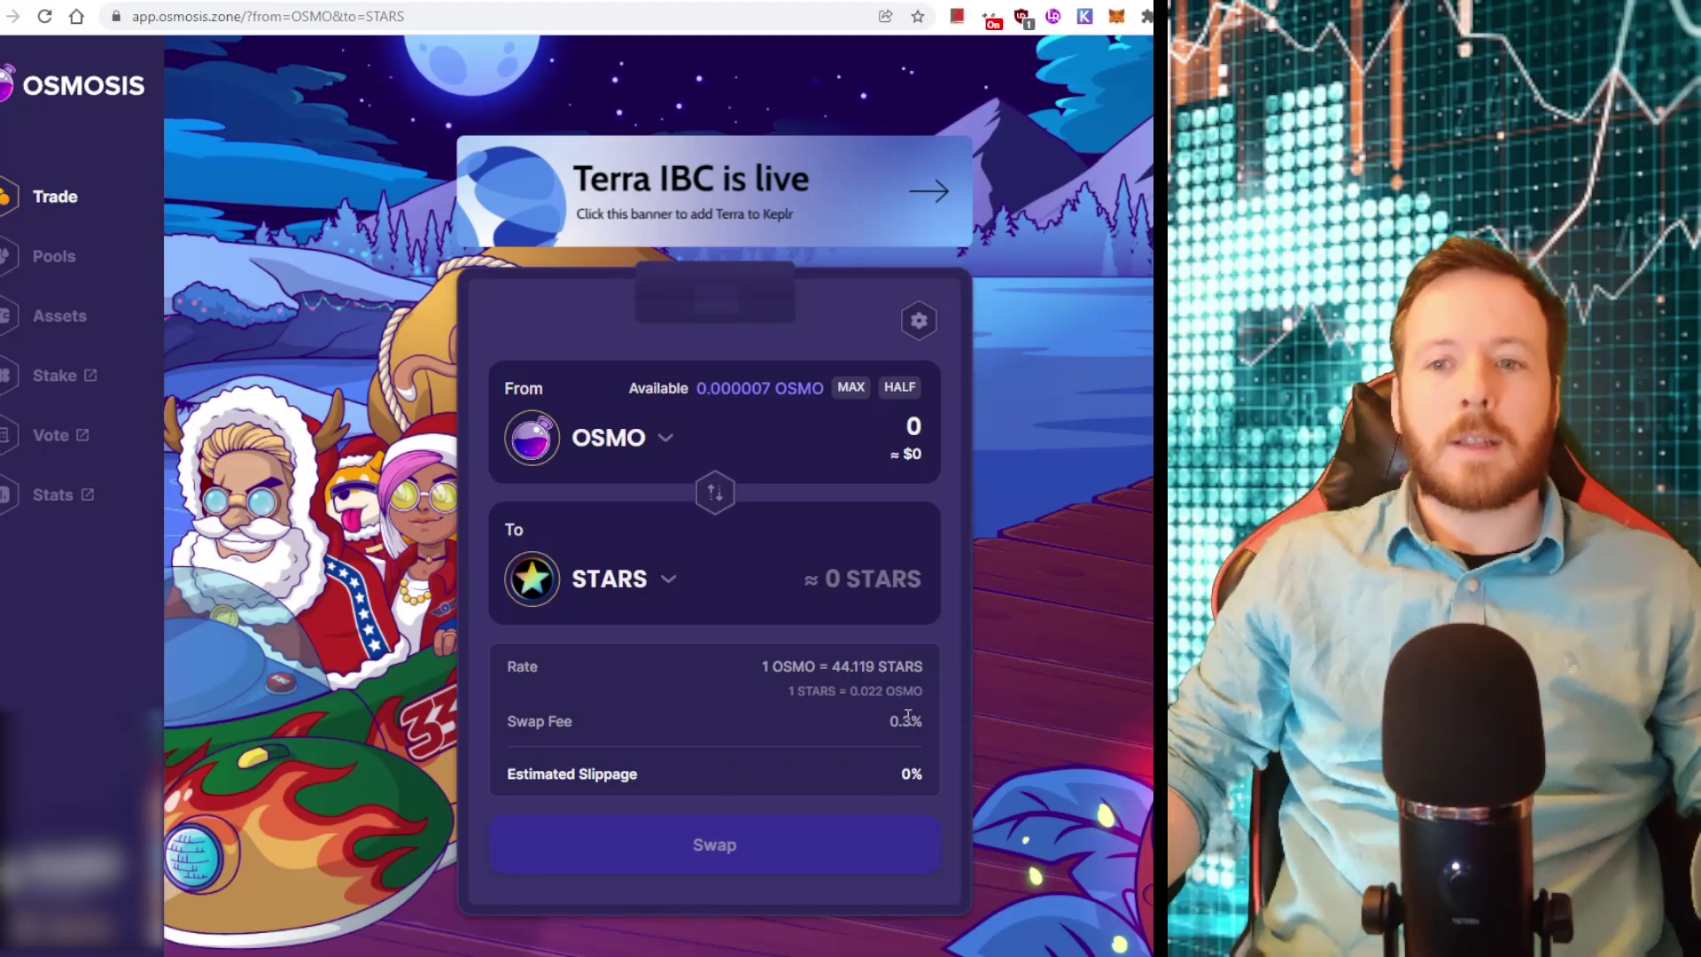
key("ctrl+Tab")
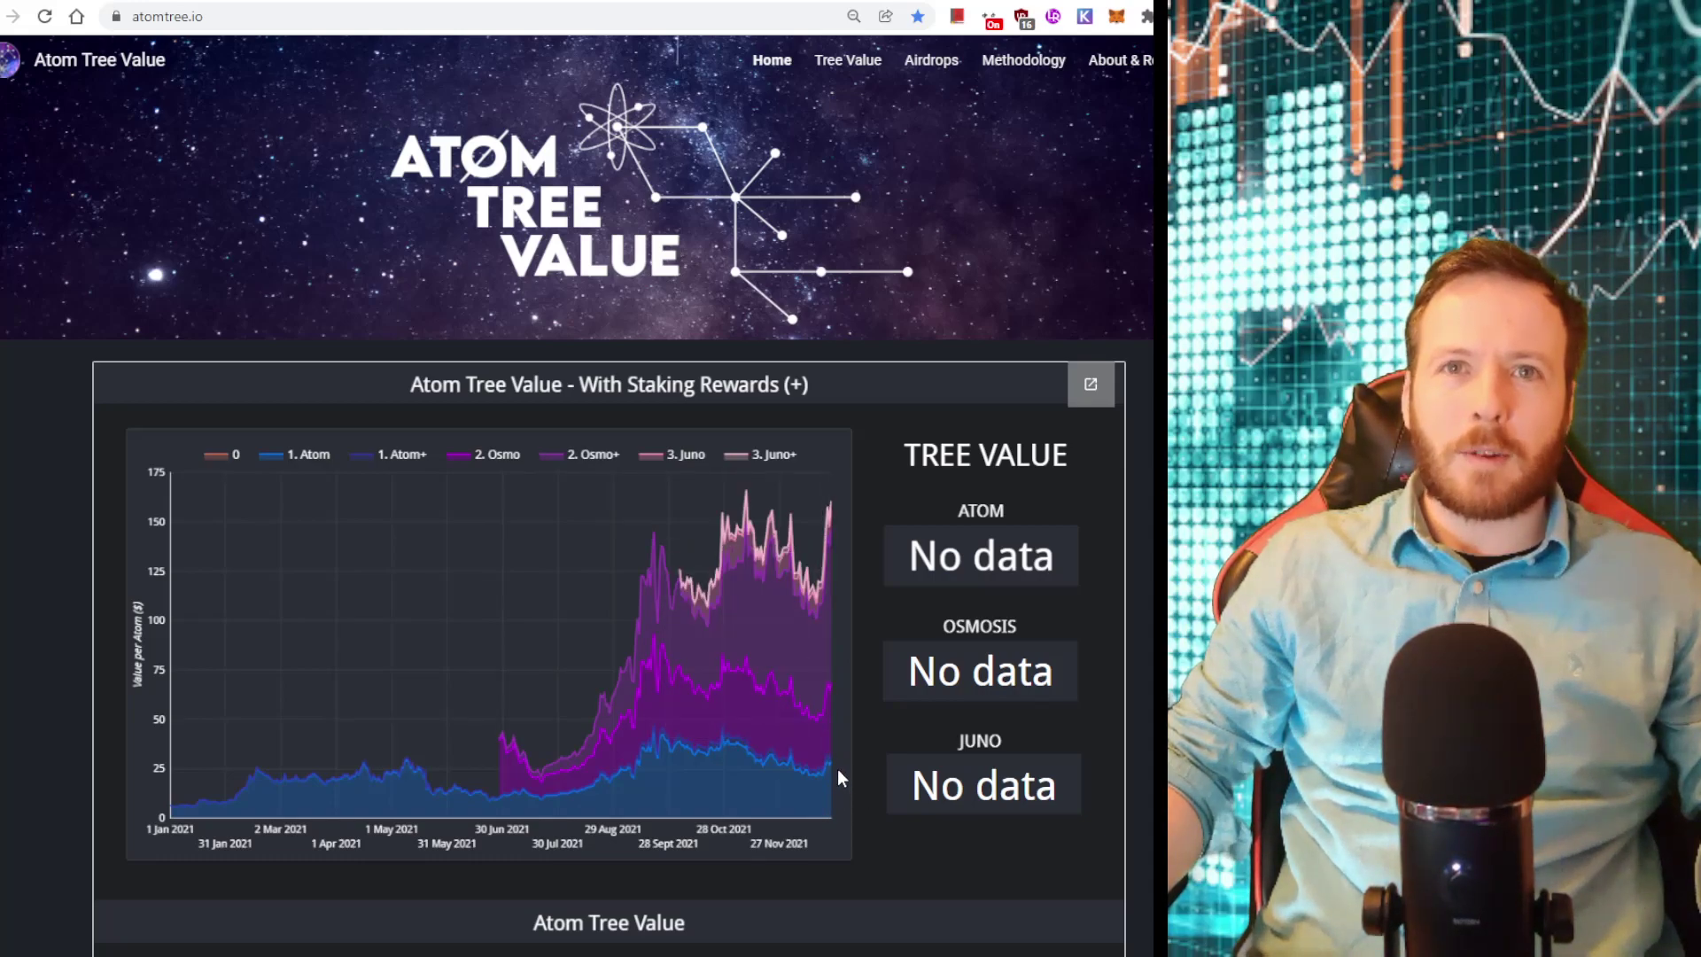
Read the recent totals along the right edge of the Atom Tree Value staking-rewards chart
mouse_move(830, 700)
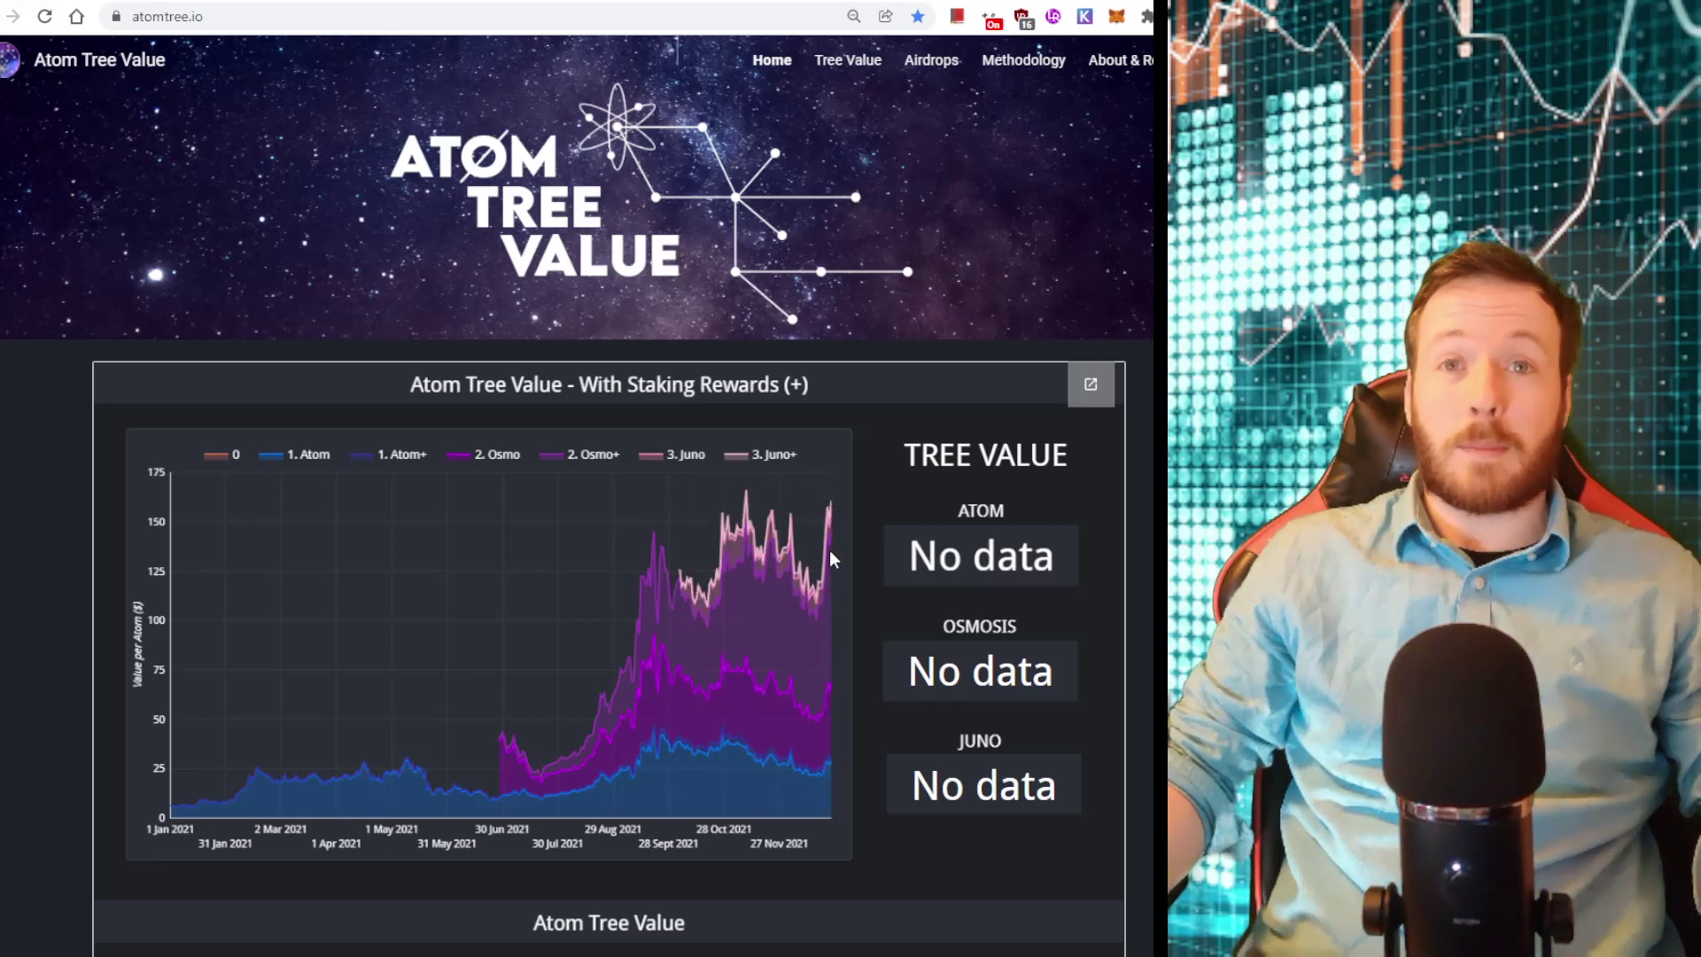
mouse_move(827, 790)
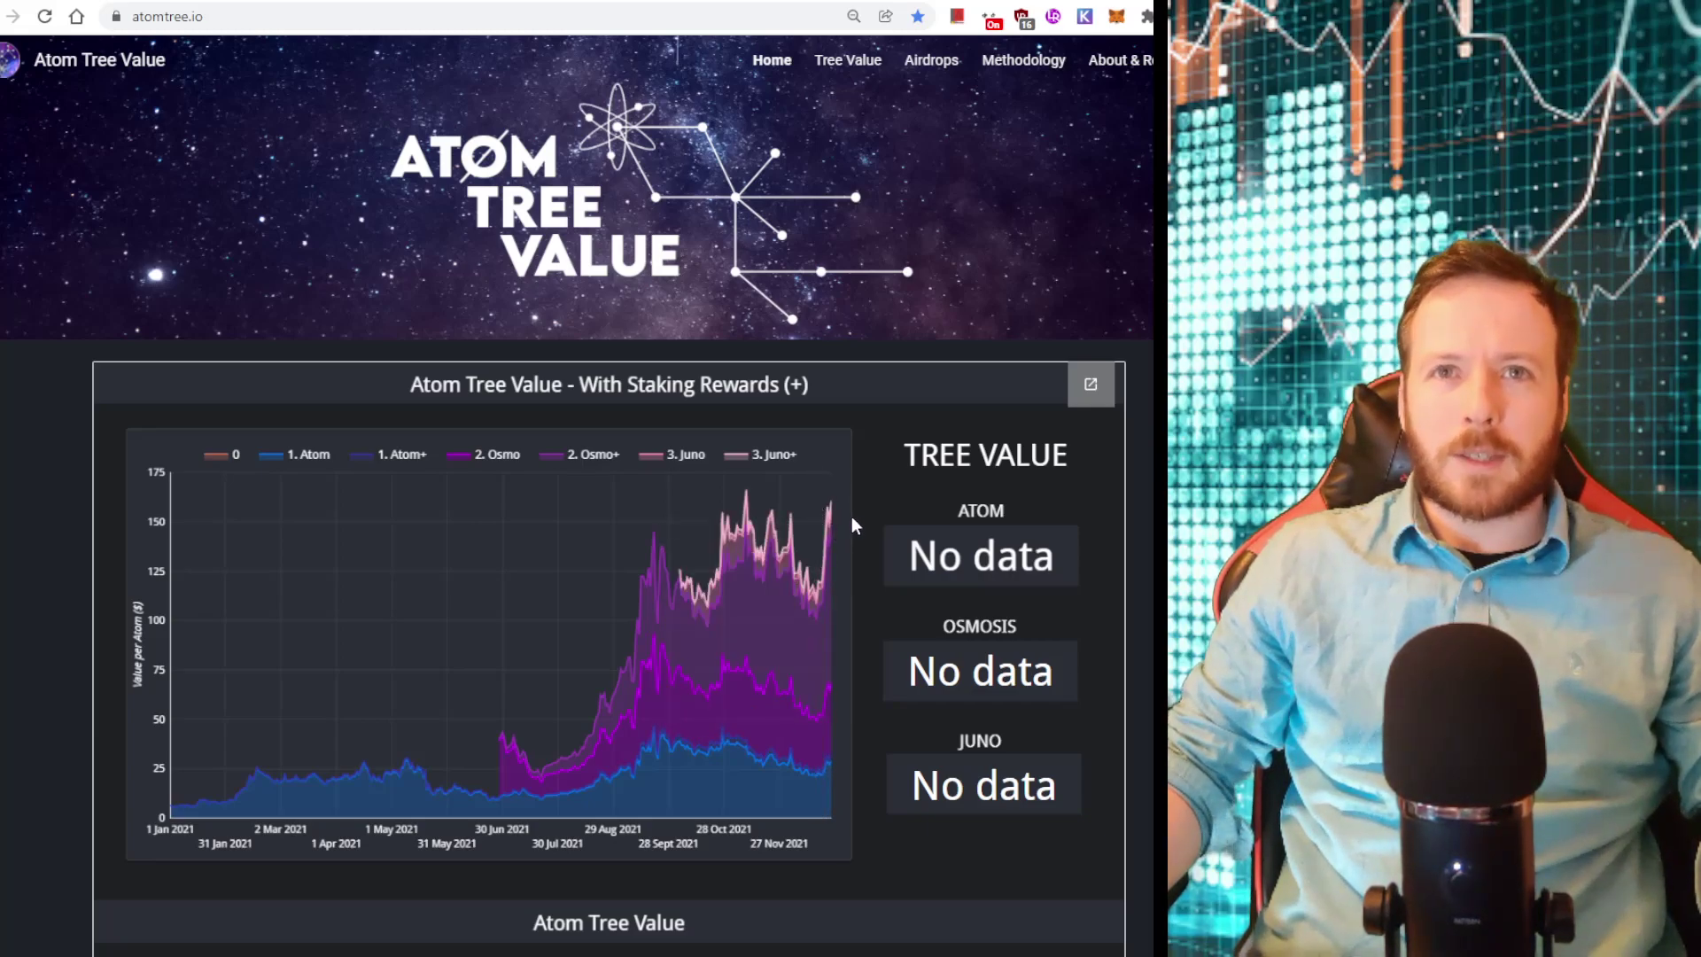
mouse_move(817, 517)
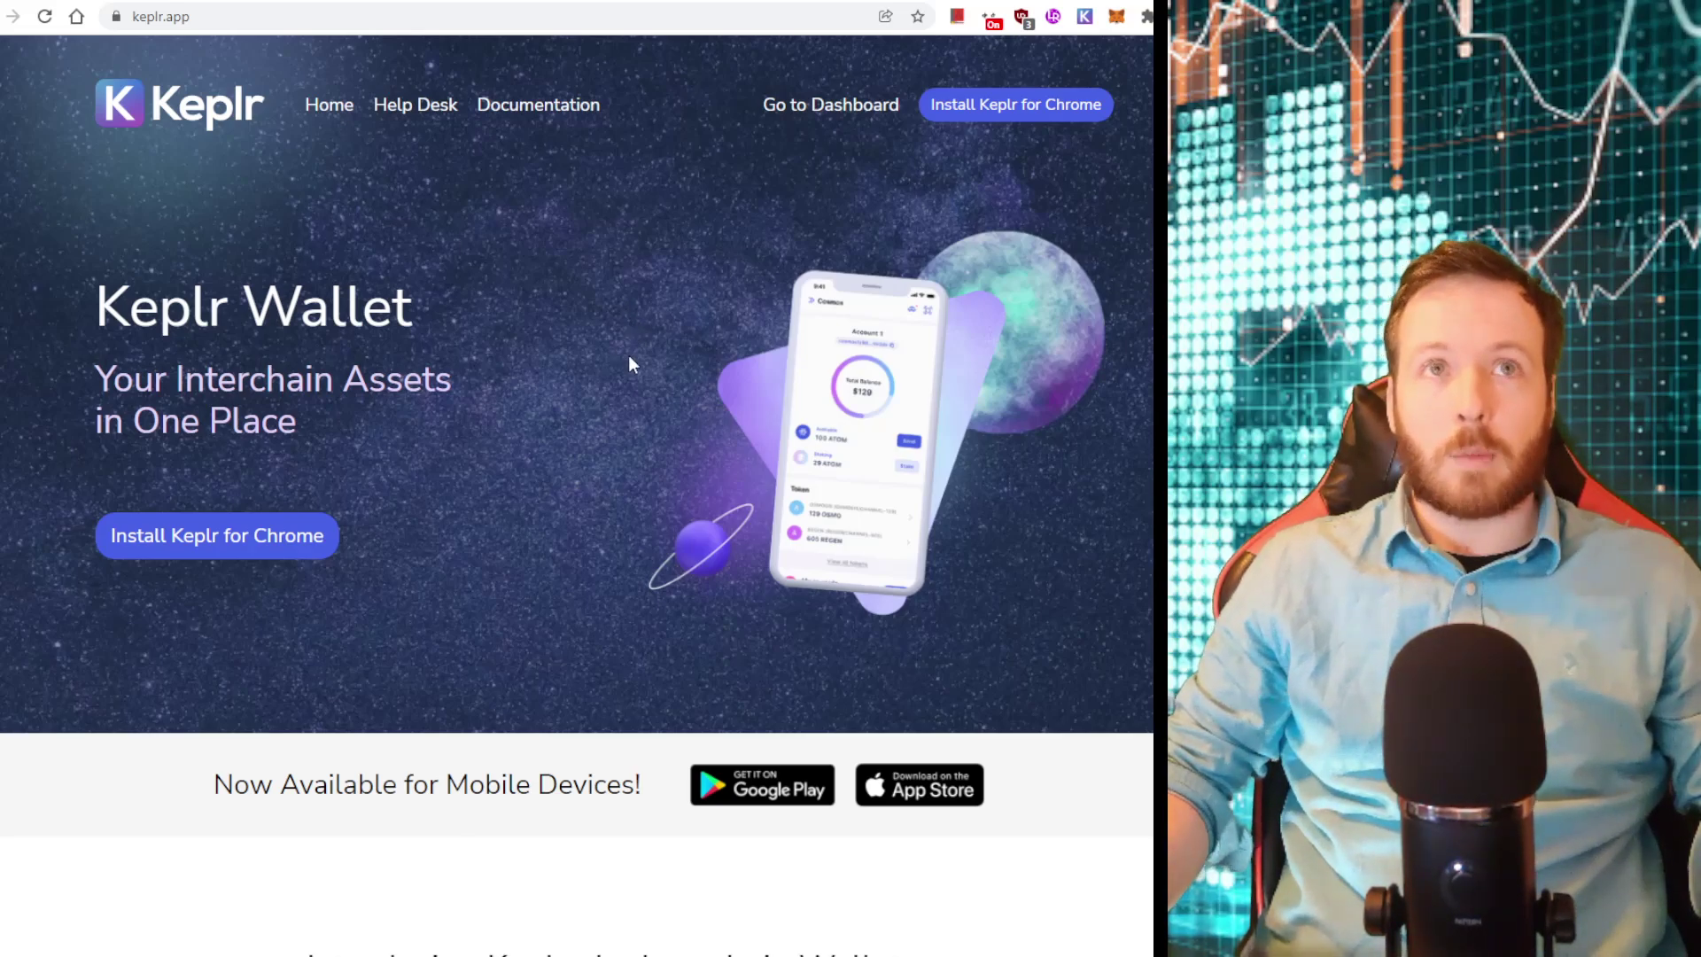
Open the Keplr extension on Cosmos to see the 0.002404 ATOM pending reward
left_click(1085, 17)
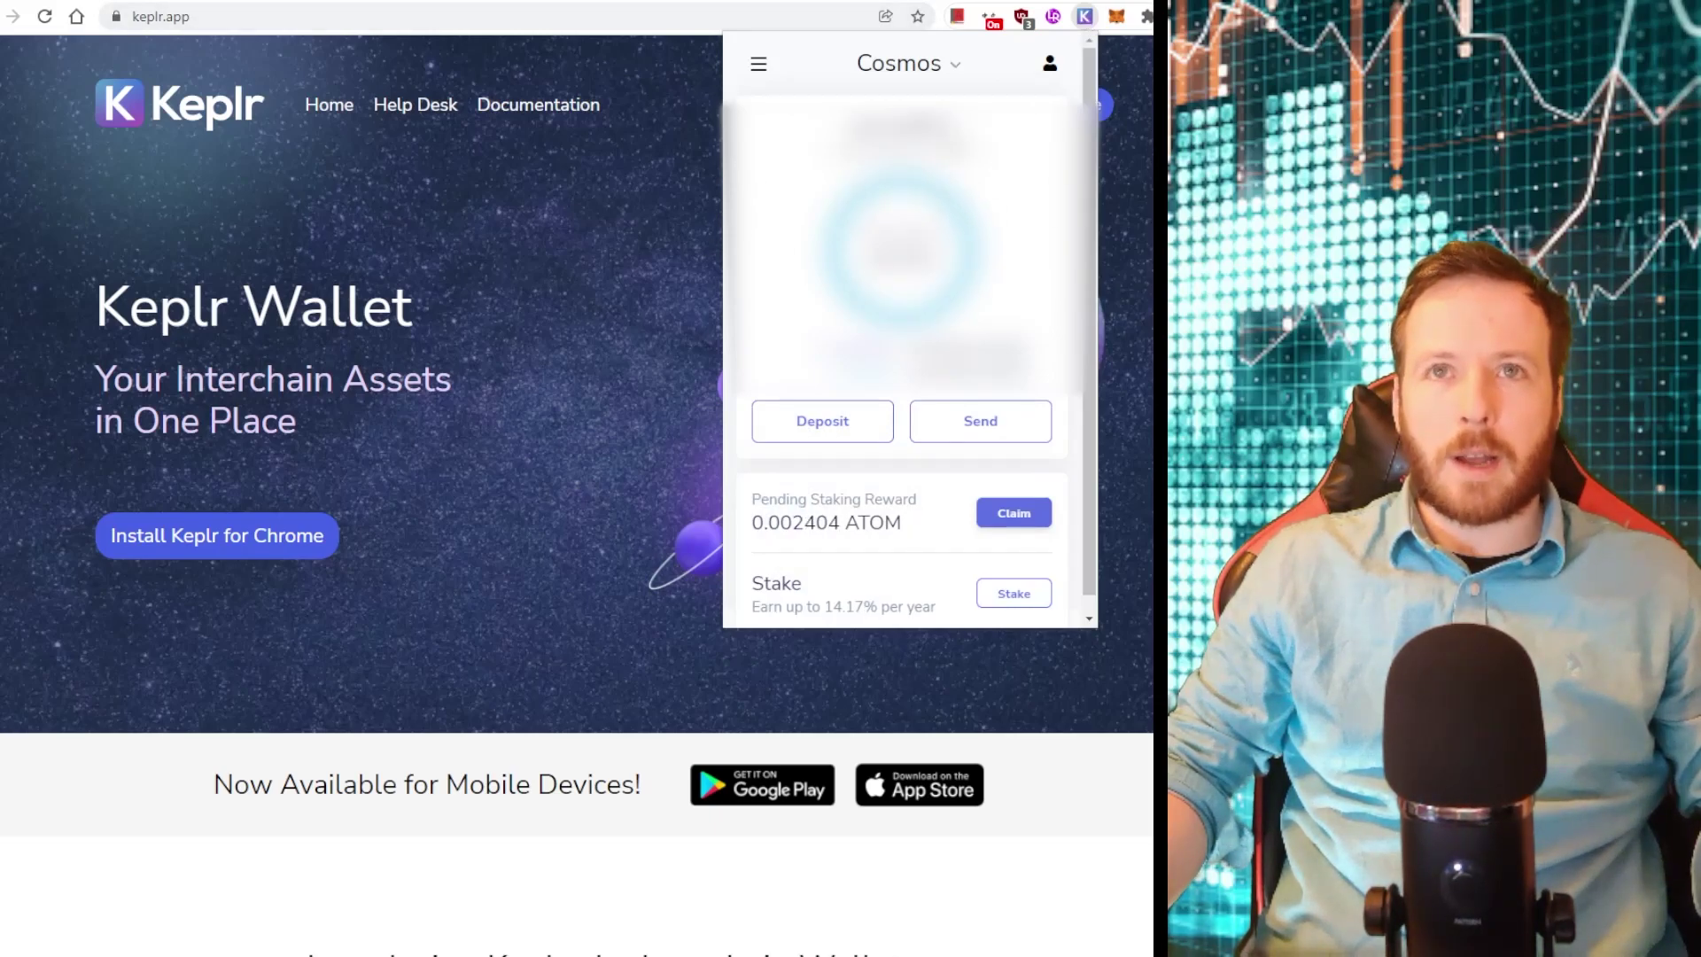
Go to the Cosmos Hub staking page listing validators, led by stake.fish at 4%
left_click(1013, 593)
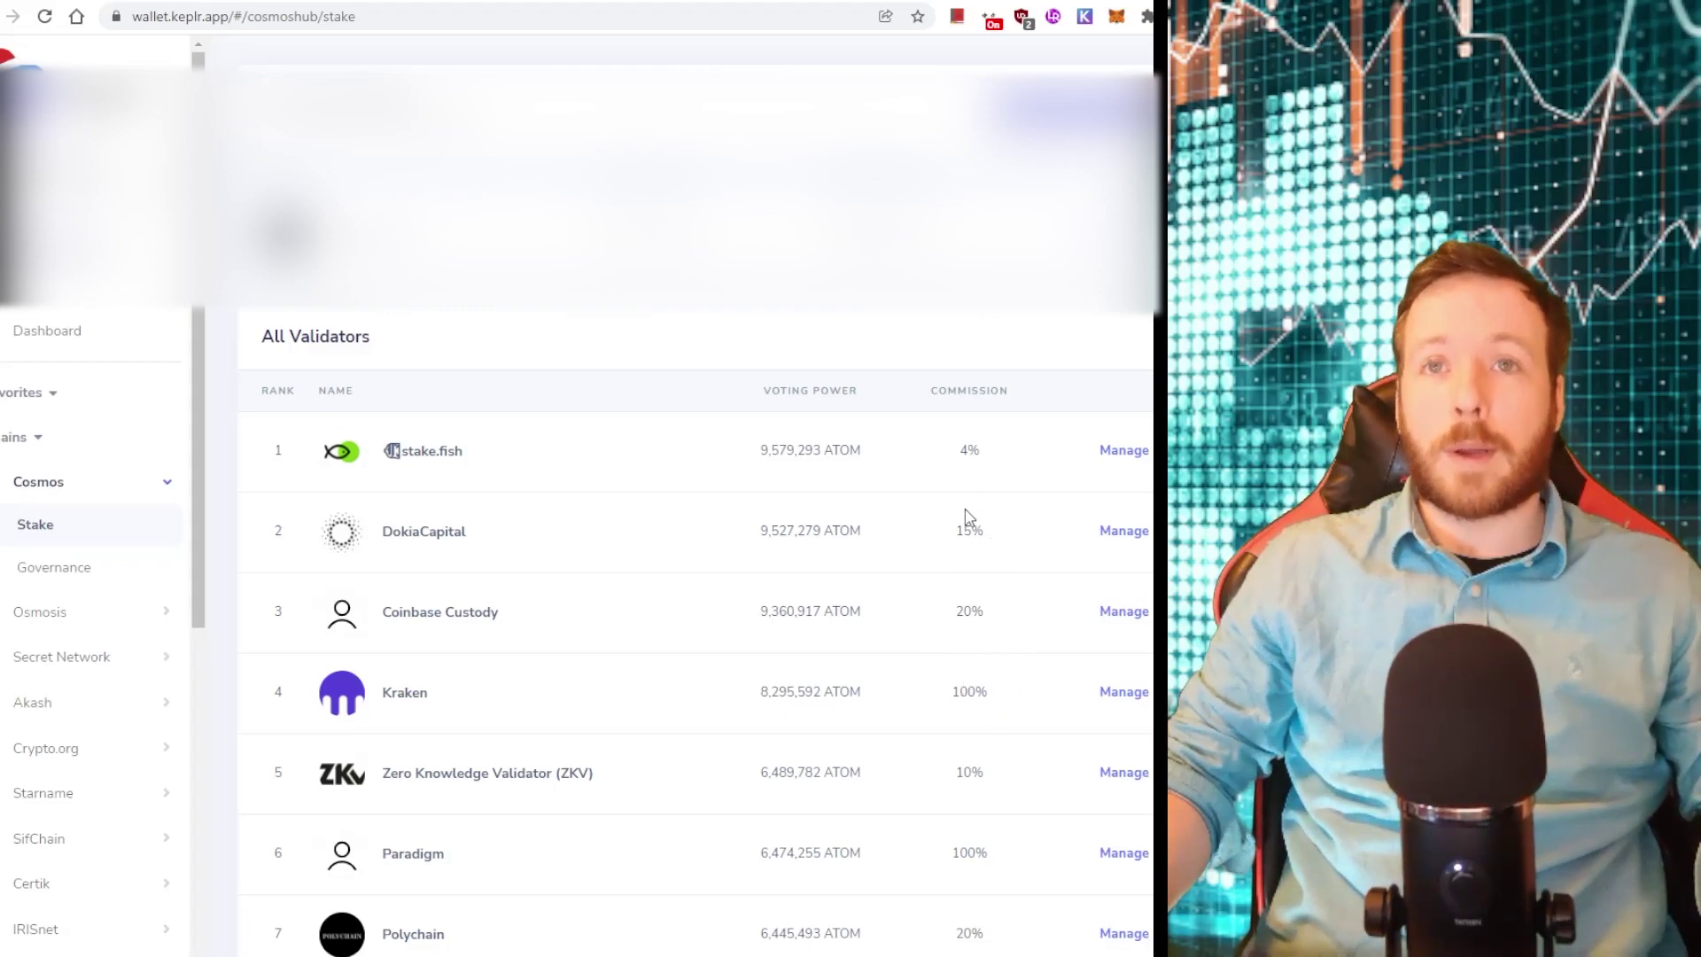
Delegate the maximum 0.02666 ATOM to stake.fish from its Manage panel
left_click(1127, 460)
left_click(810, 667)
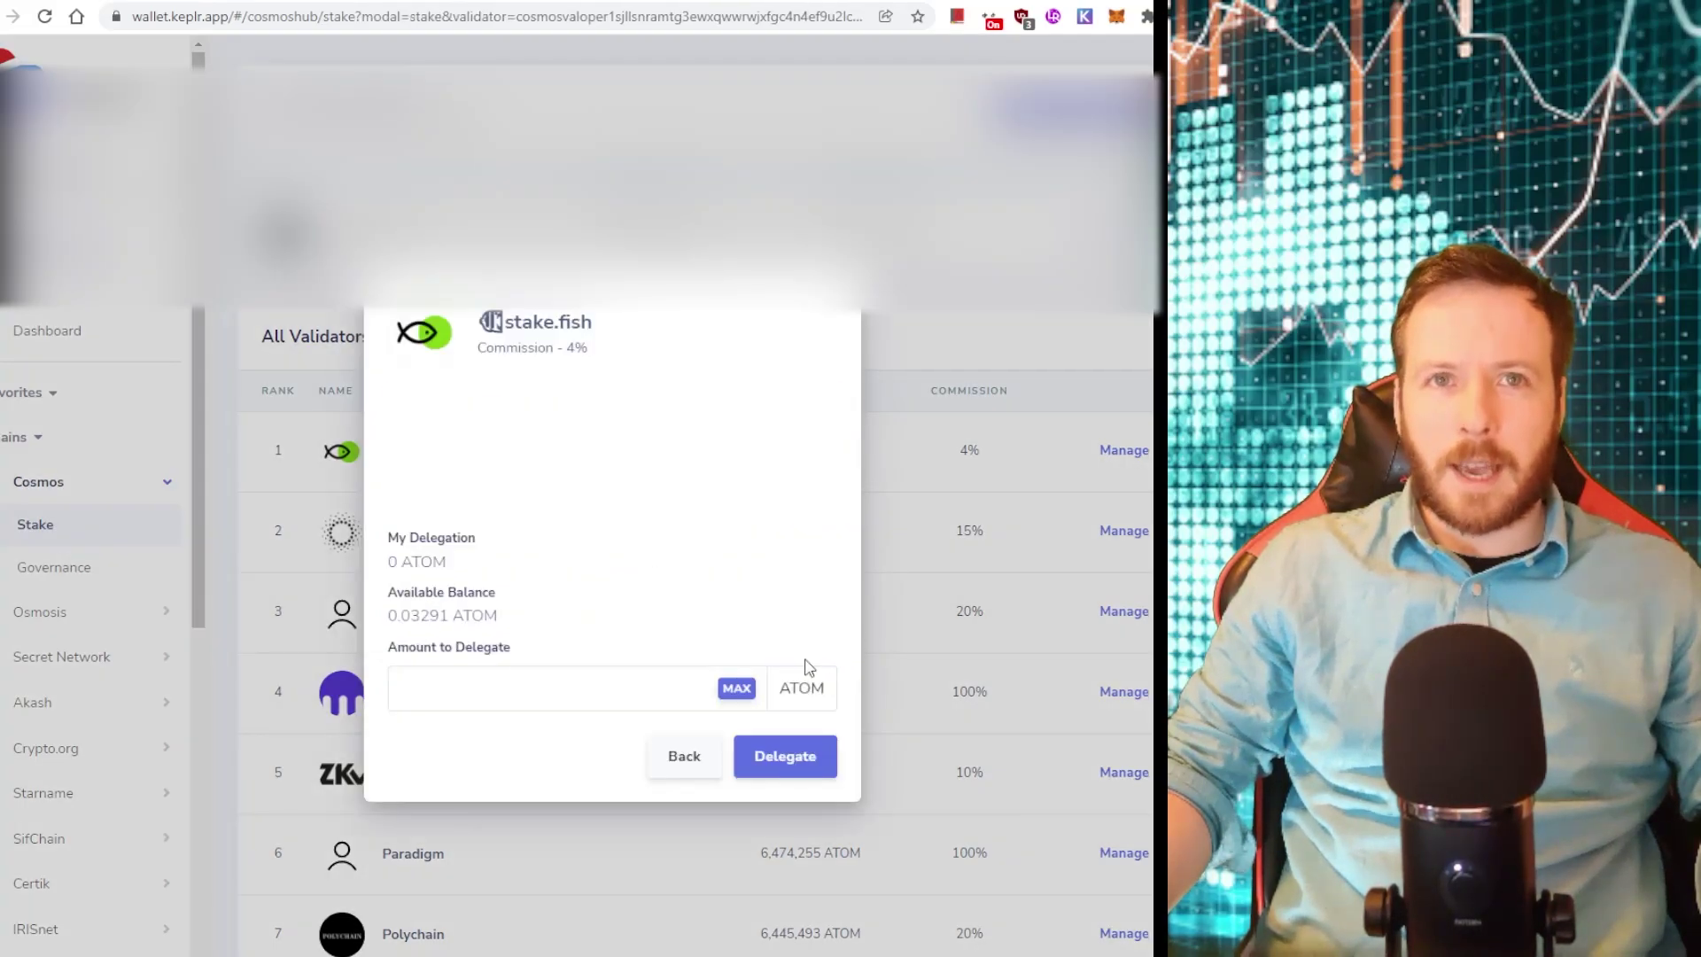
left_click(736, 689)
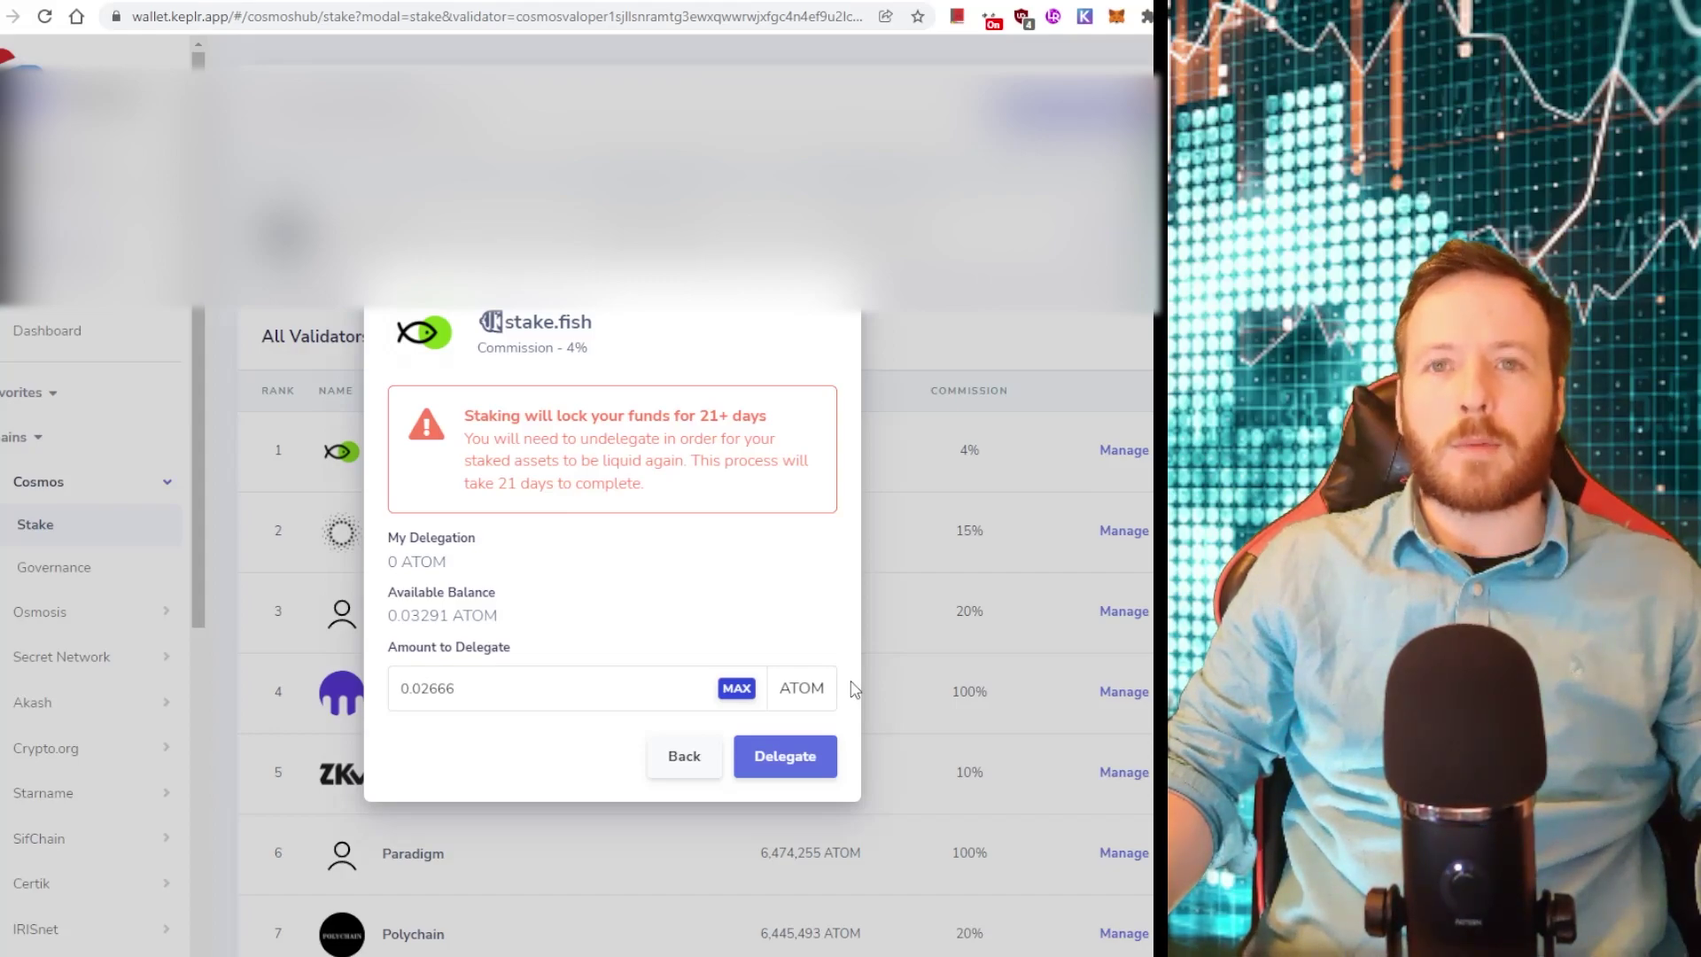
left_click(932, 654)
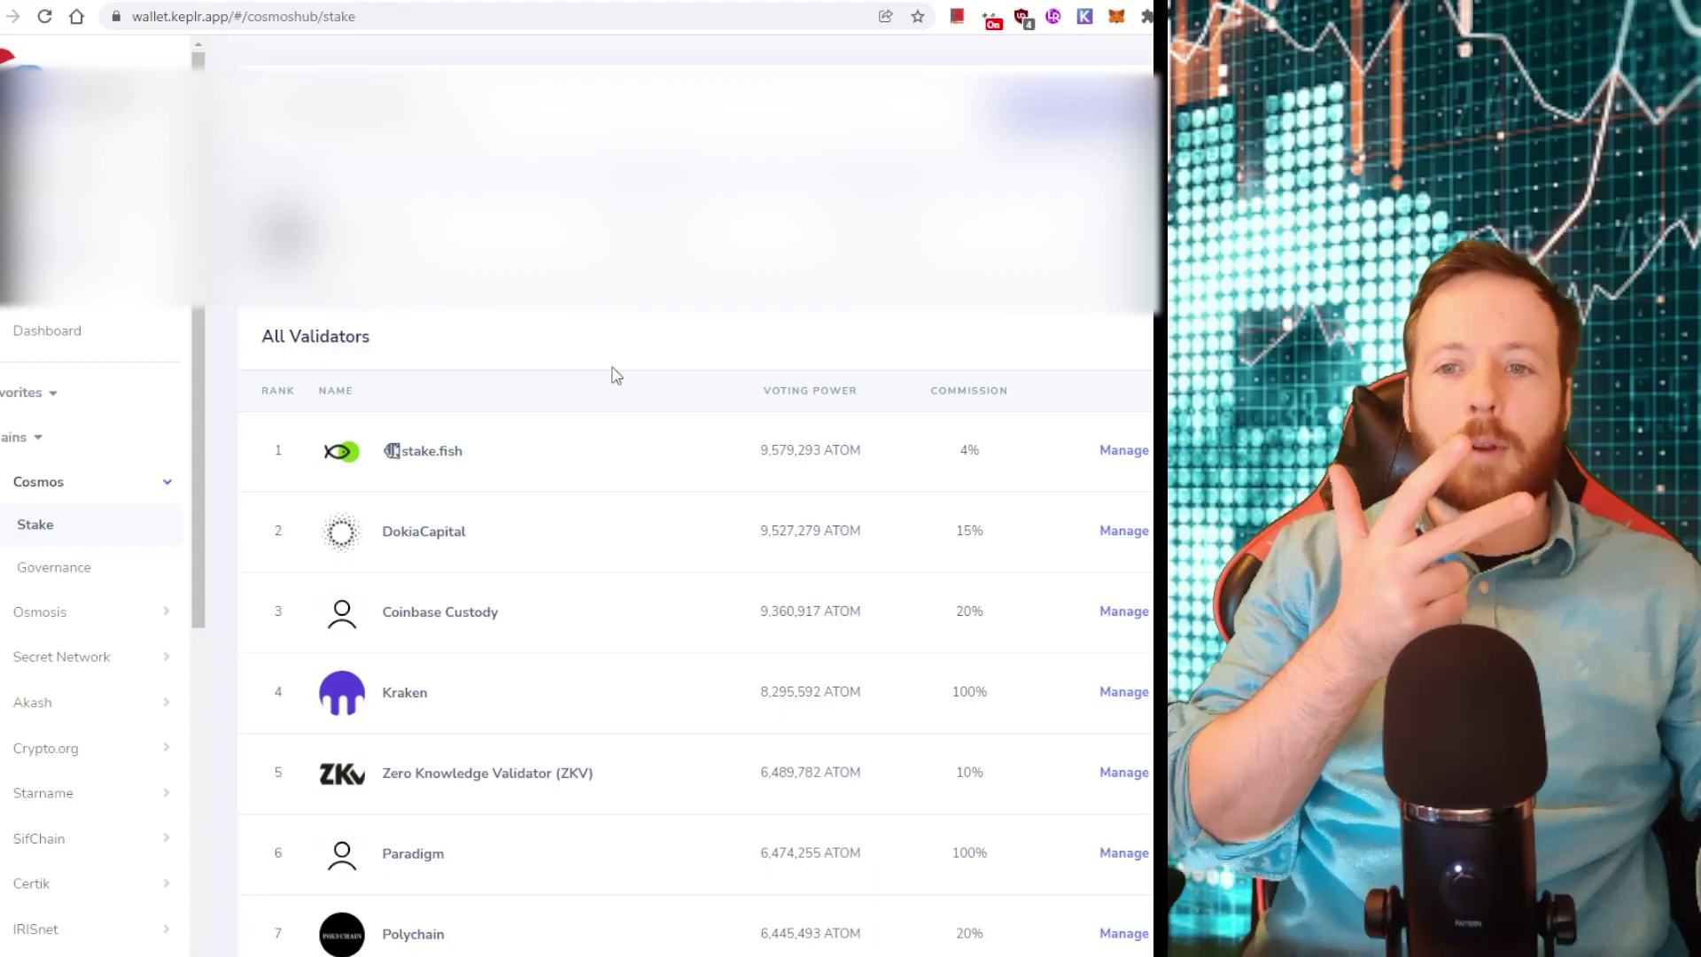
left_click(1083, 19)
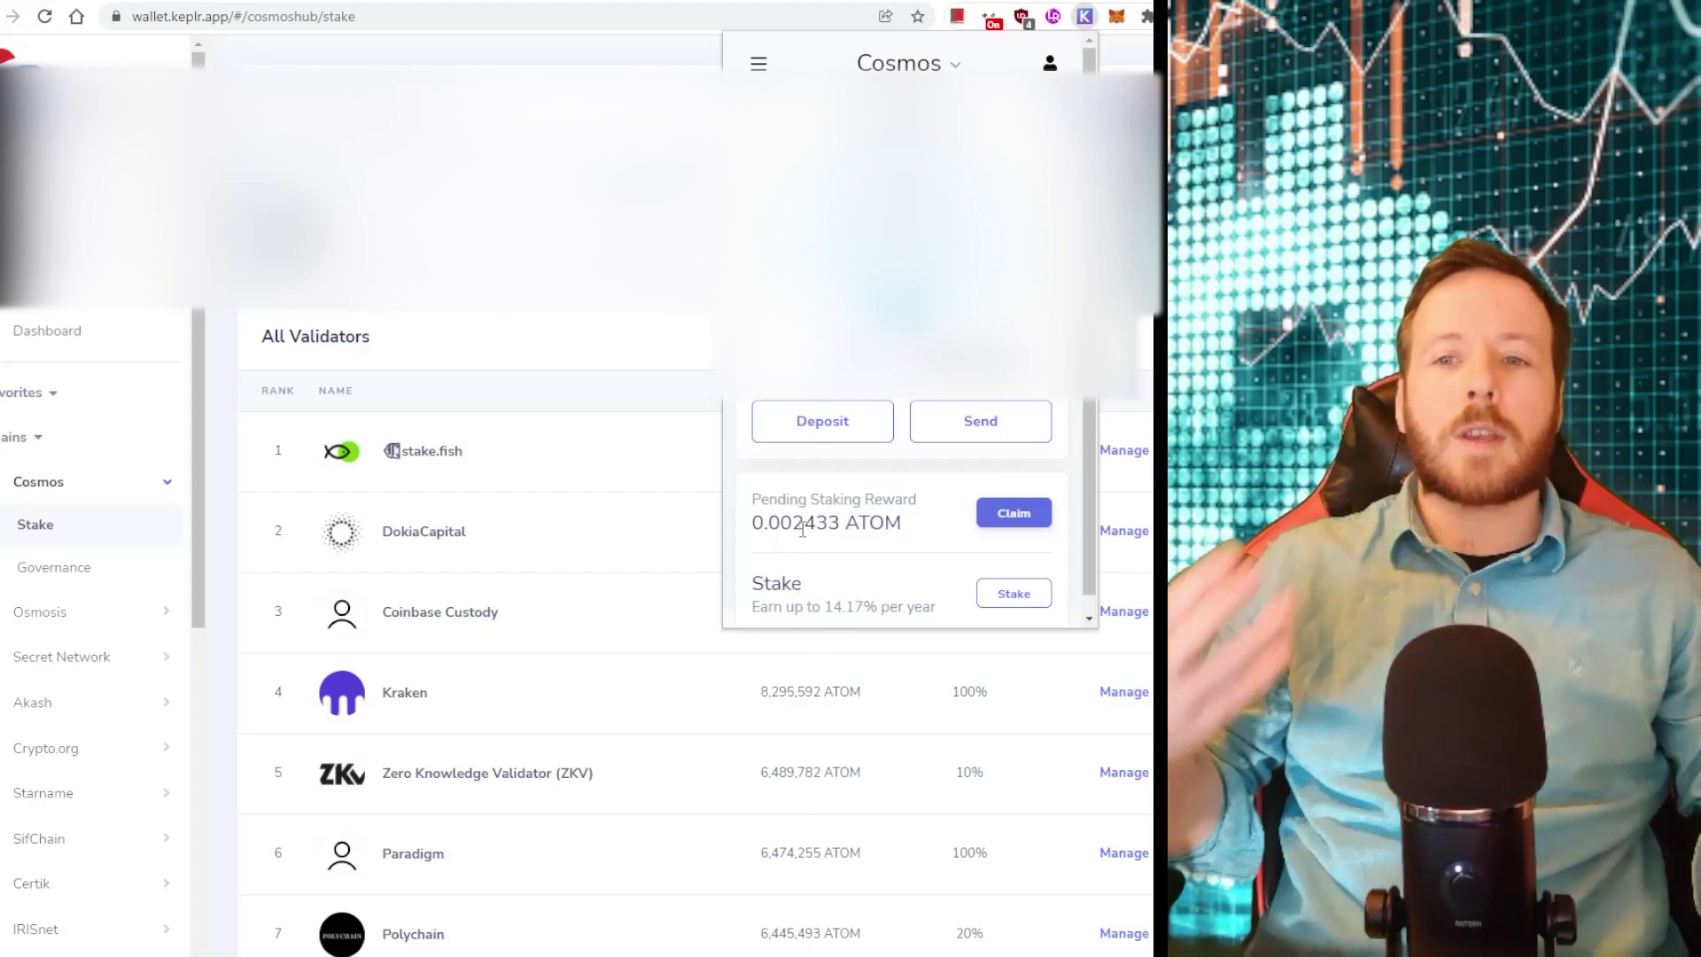
left_click(710, 429)
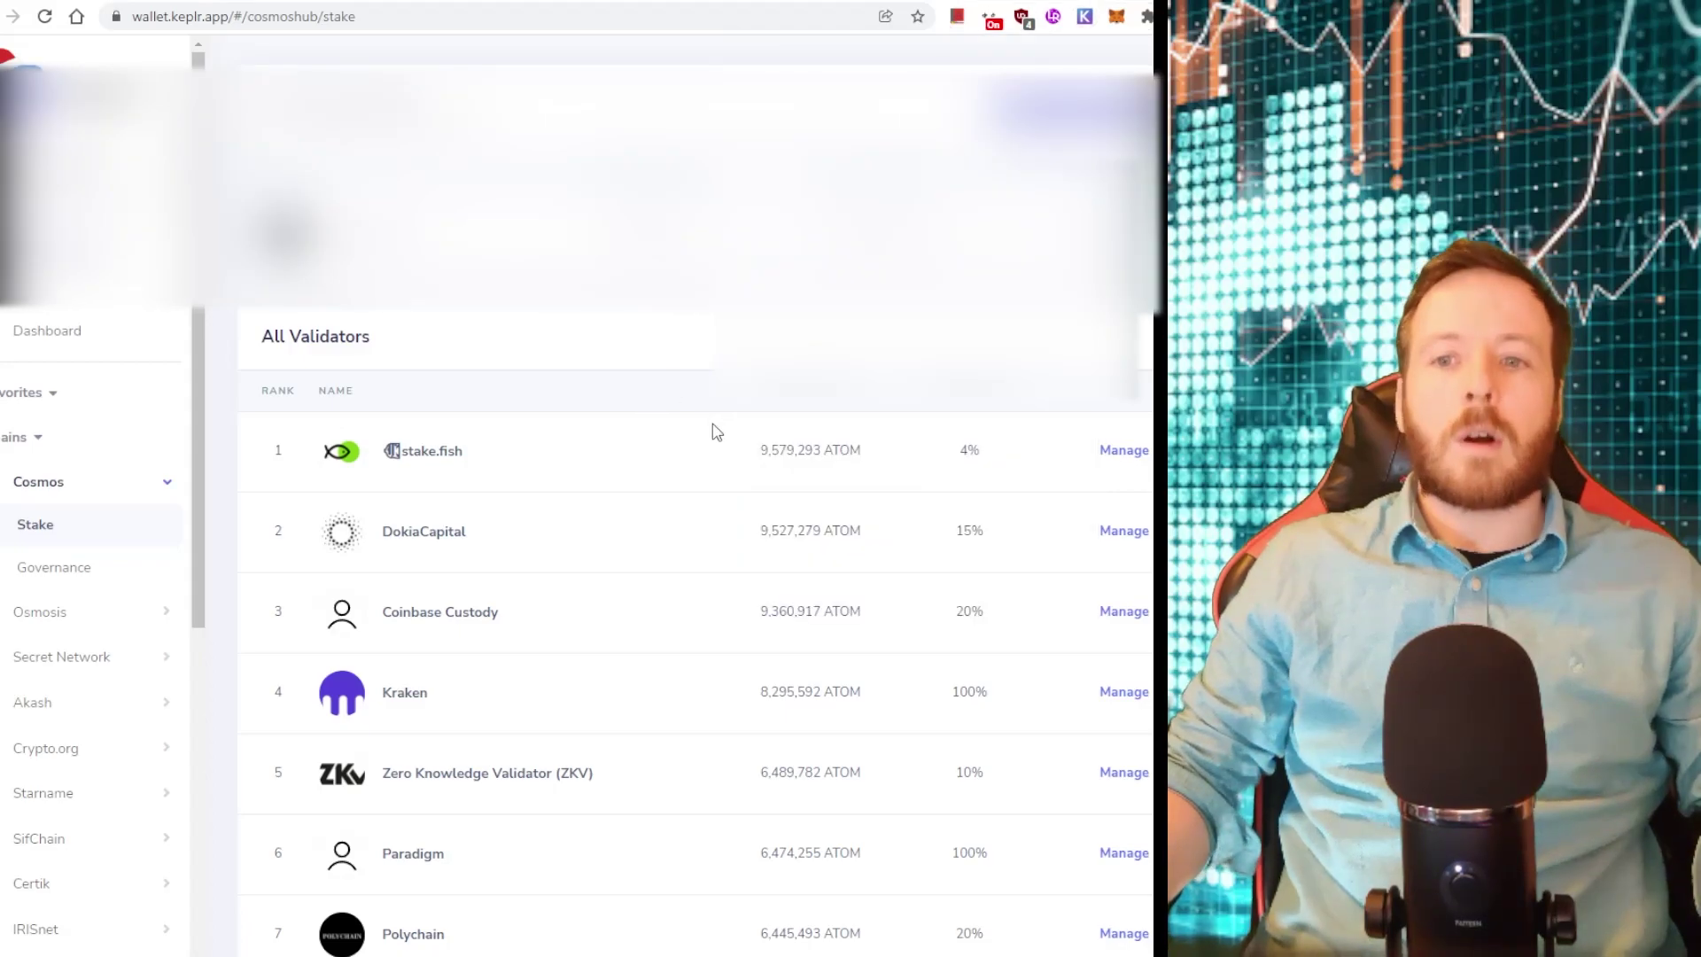
Scroll through the Reddit thread's Ongoing and Confirmed/Upcoming airdrop lists, including Stargaze (STARS)
key("ctrl+Tab")
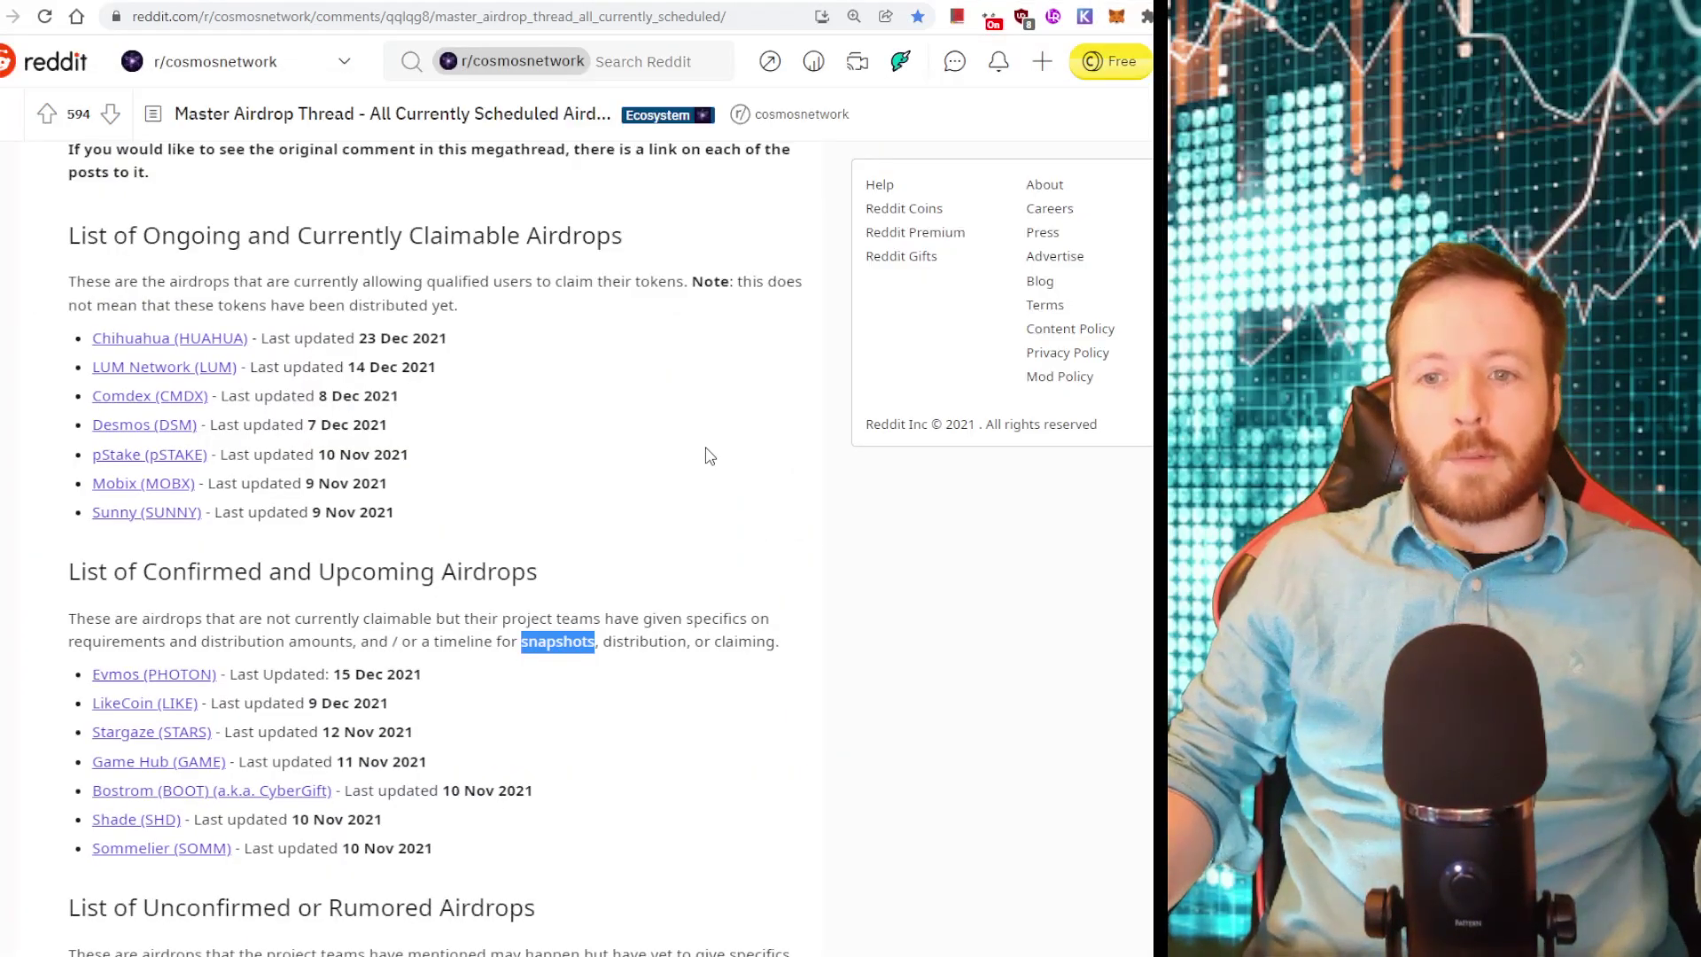
scroll(553, 395, "up", 3)
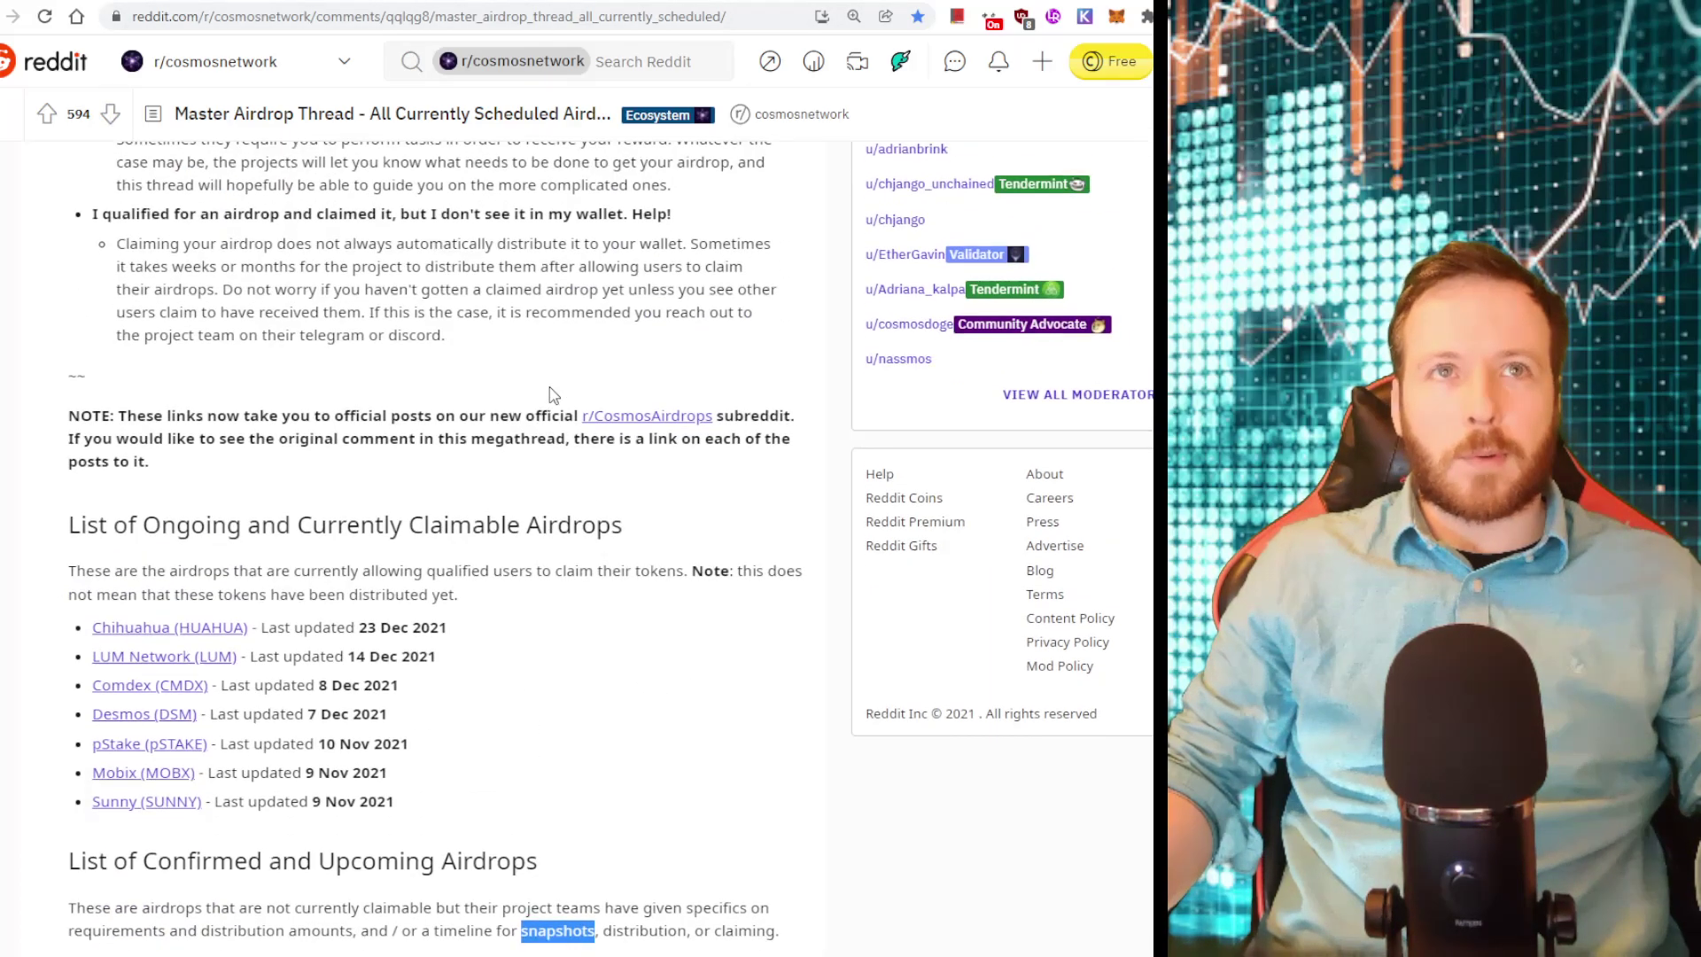
scroll(554, 395, "up", 14)
scroll(401, 455, "down", 18)
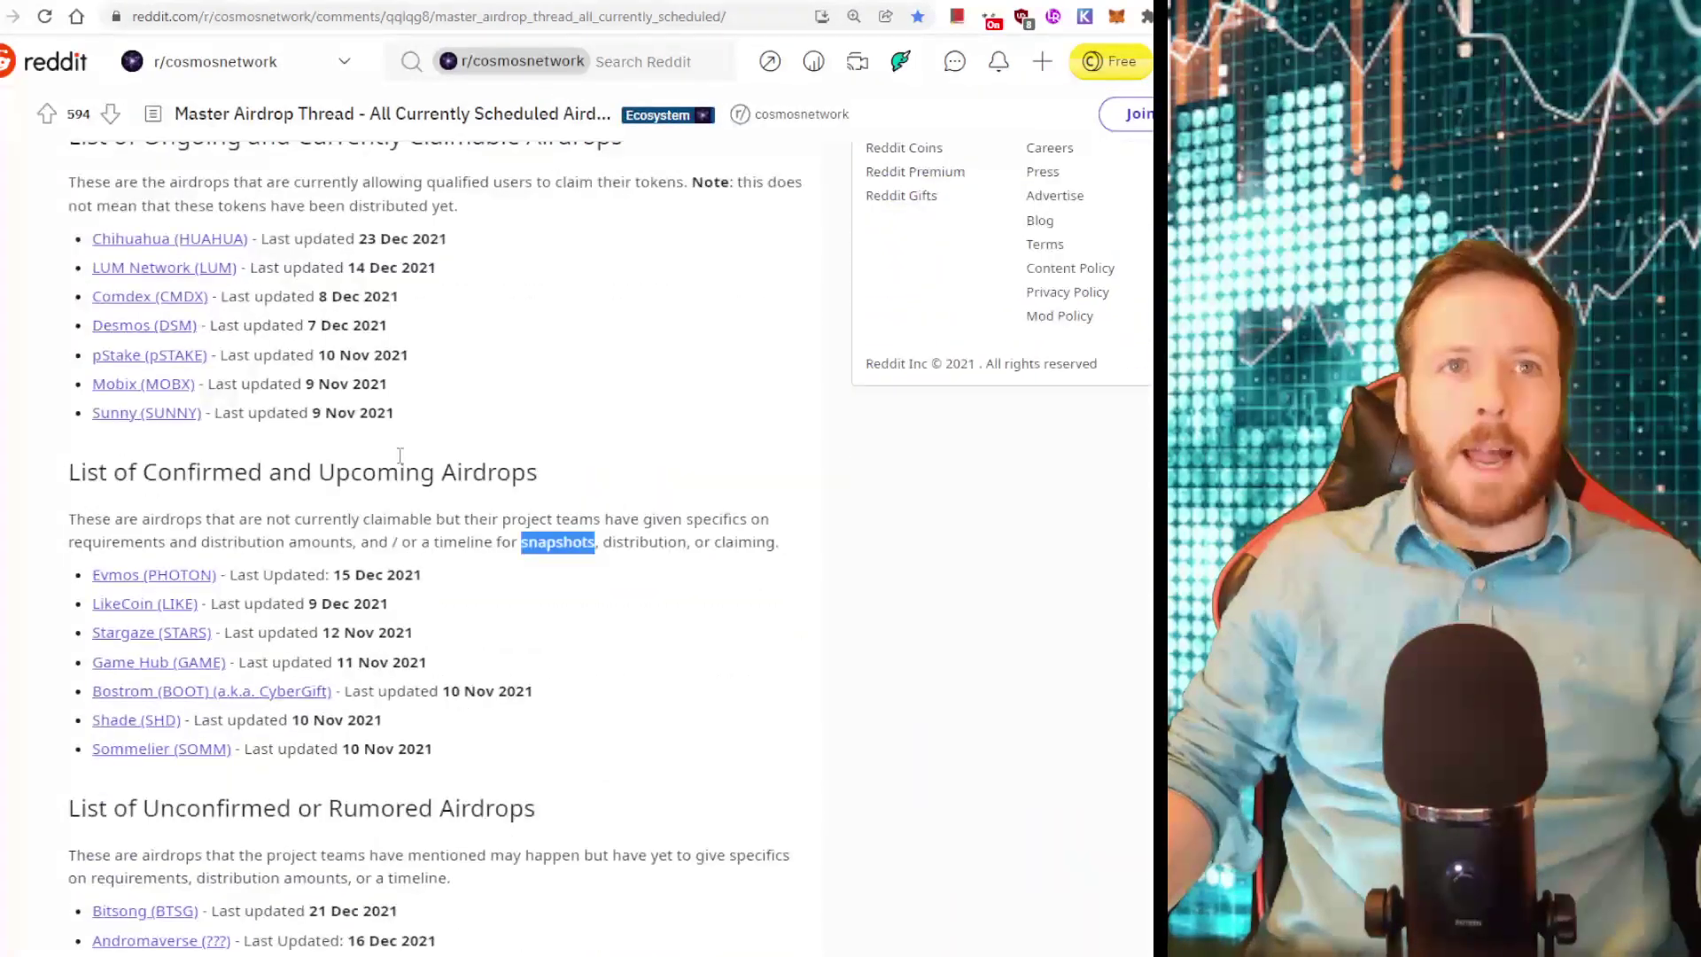
scroll(401, 454, "down", 3)
scroll(401, 455, "up", 1)
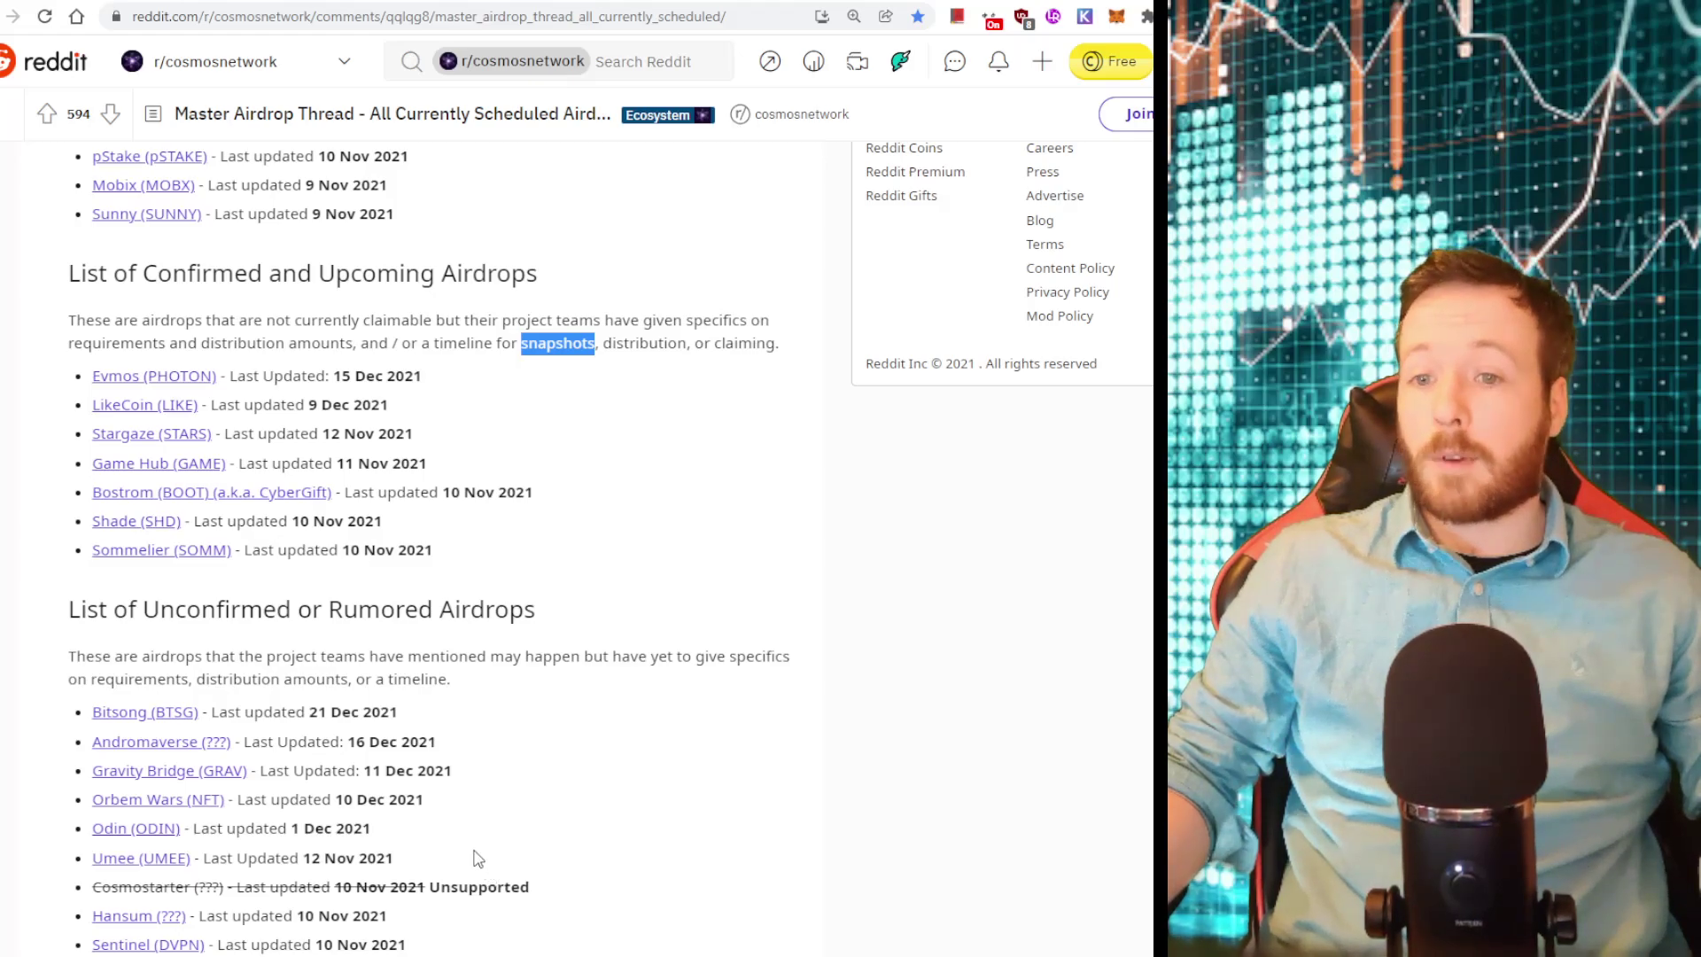
scroll(63, 346, "up", 4)
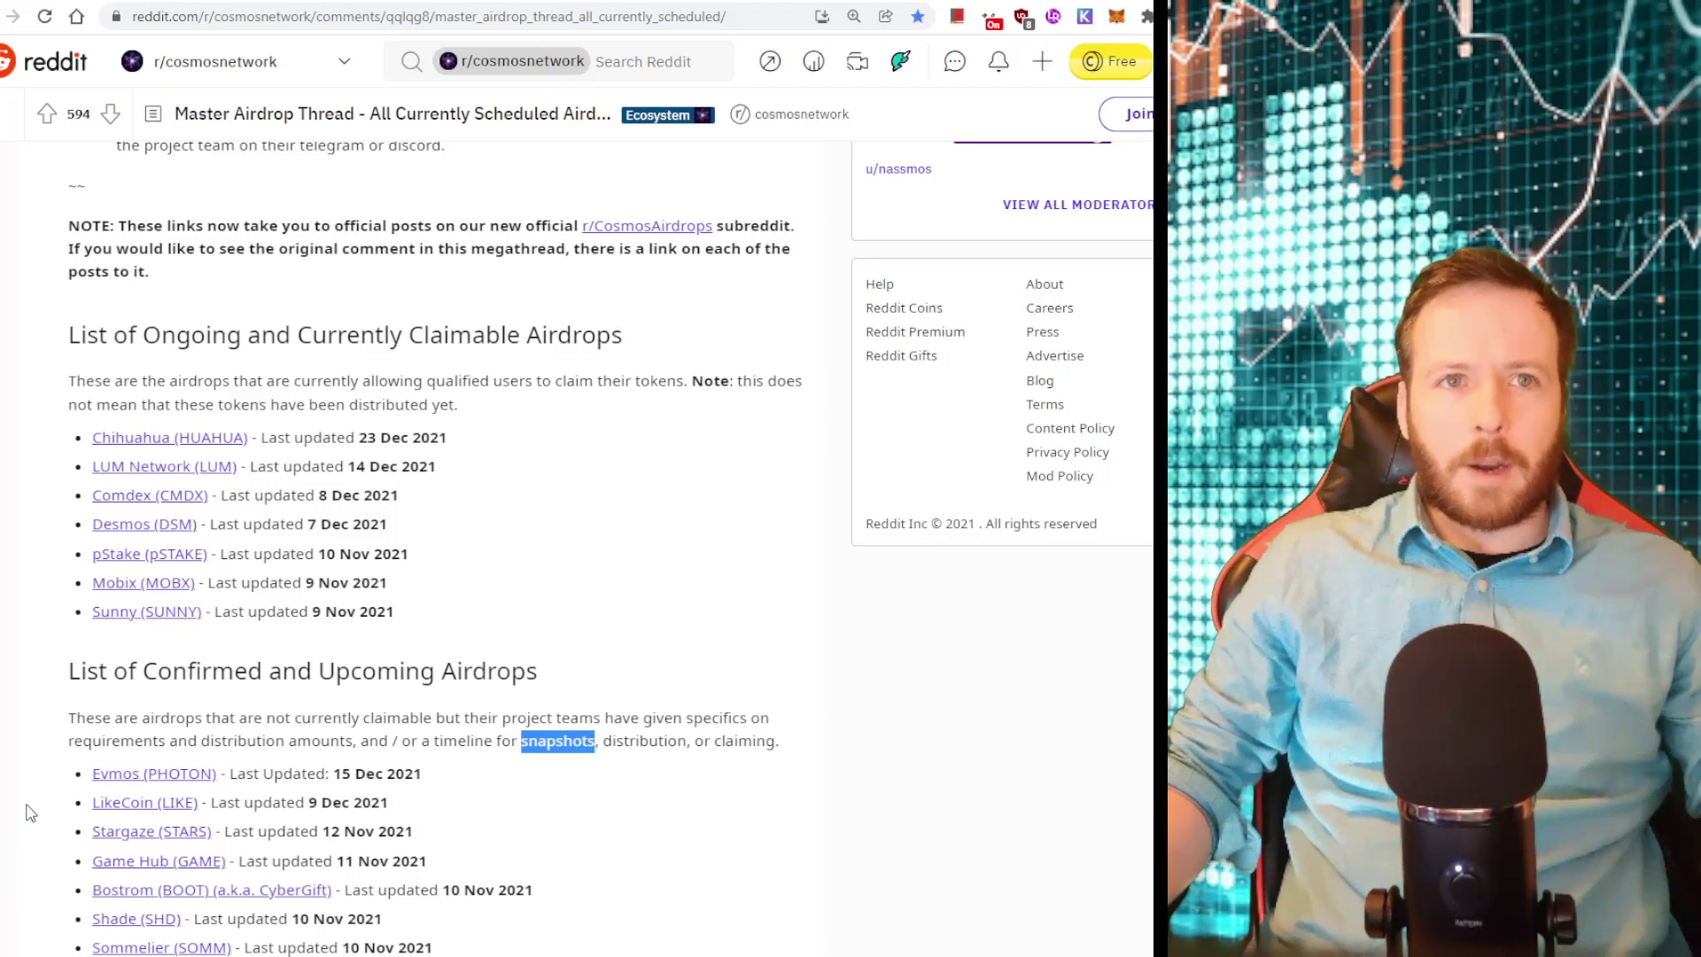
scroll(87, 890, "down", 3)
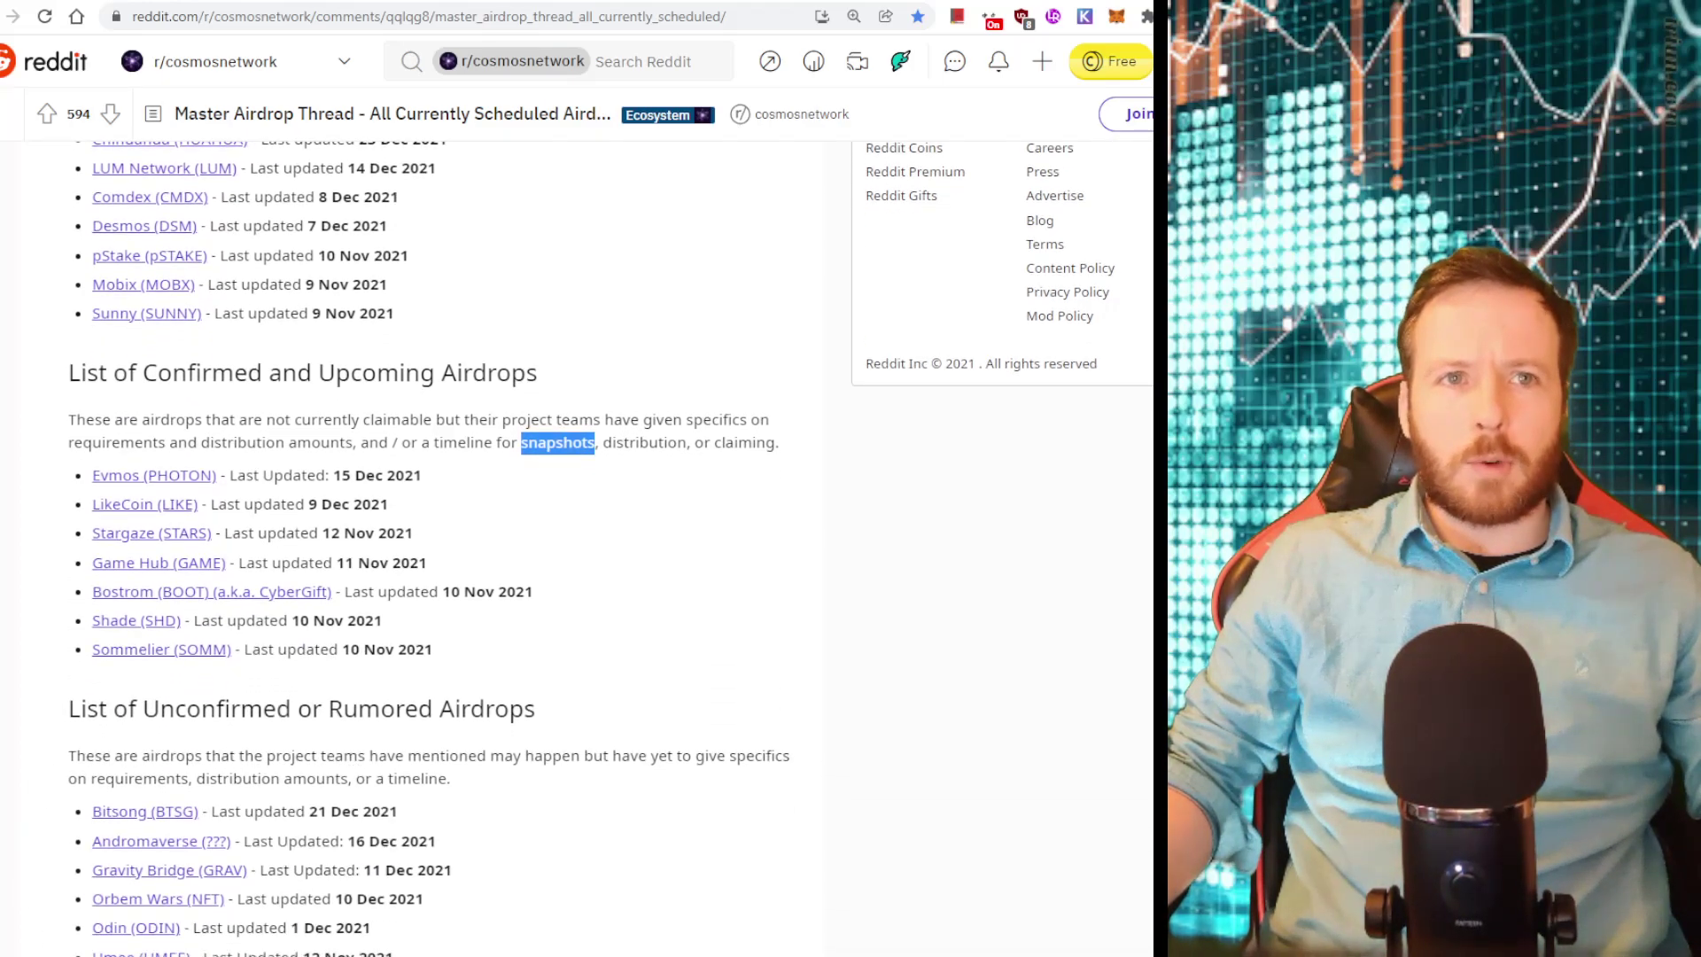
scroll(381, 738, "up", 3)
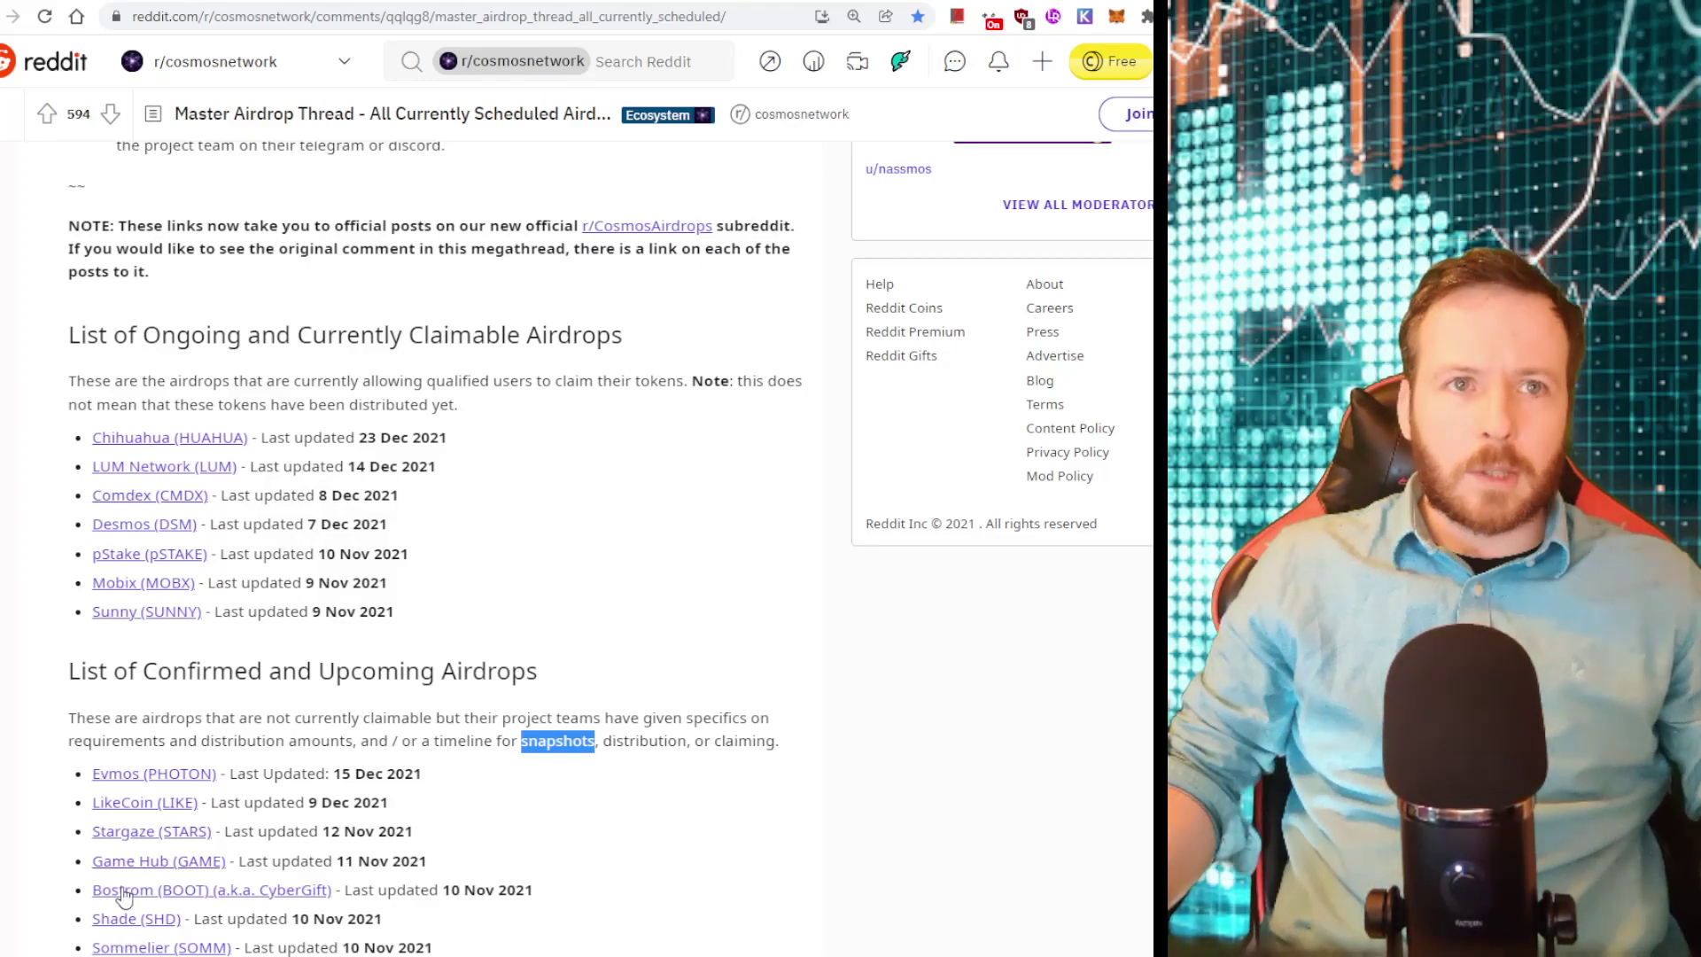
Open the Stargaze Airdrop post and highlight its qualifications, including the 50 OSMO staking requirement
left_click(134, 834)
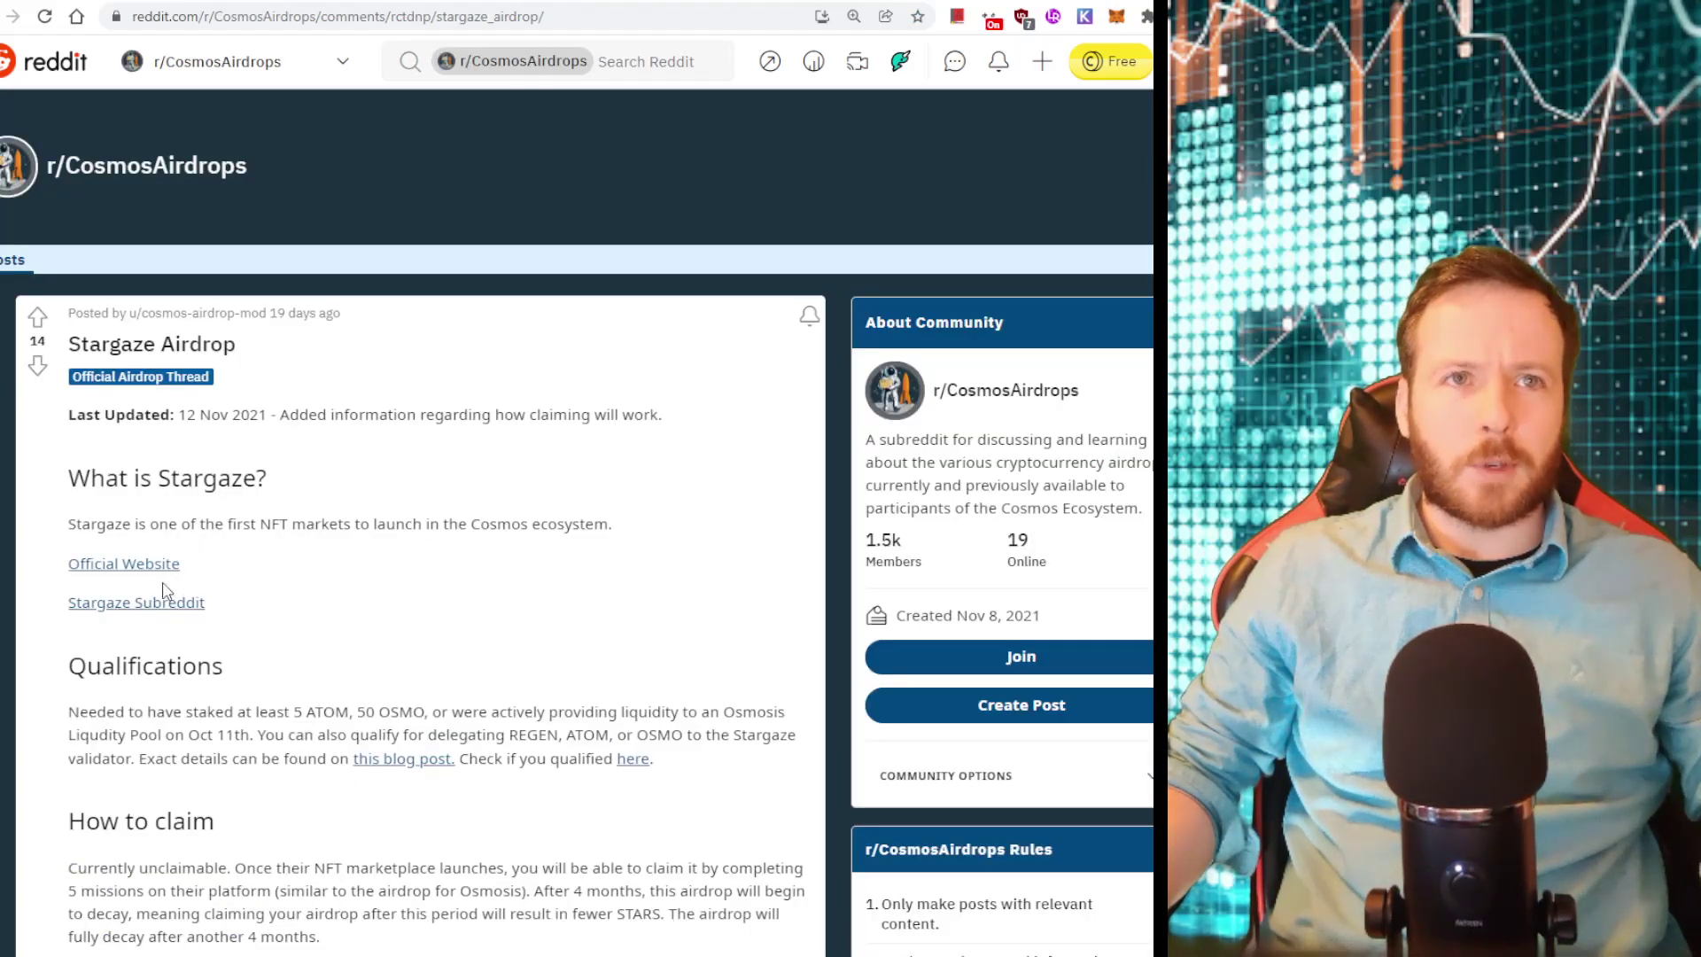
scroll(372, 598, "down", 2)
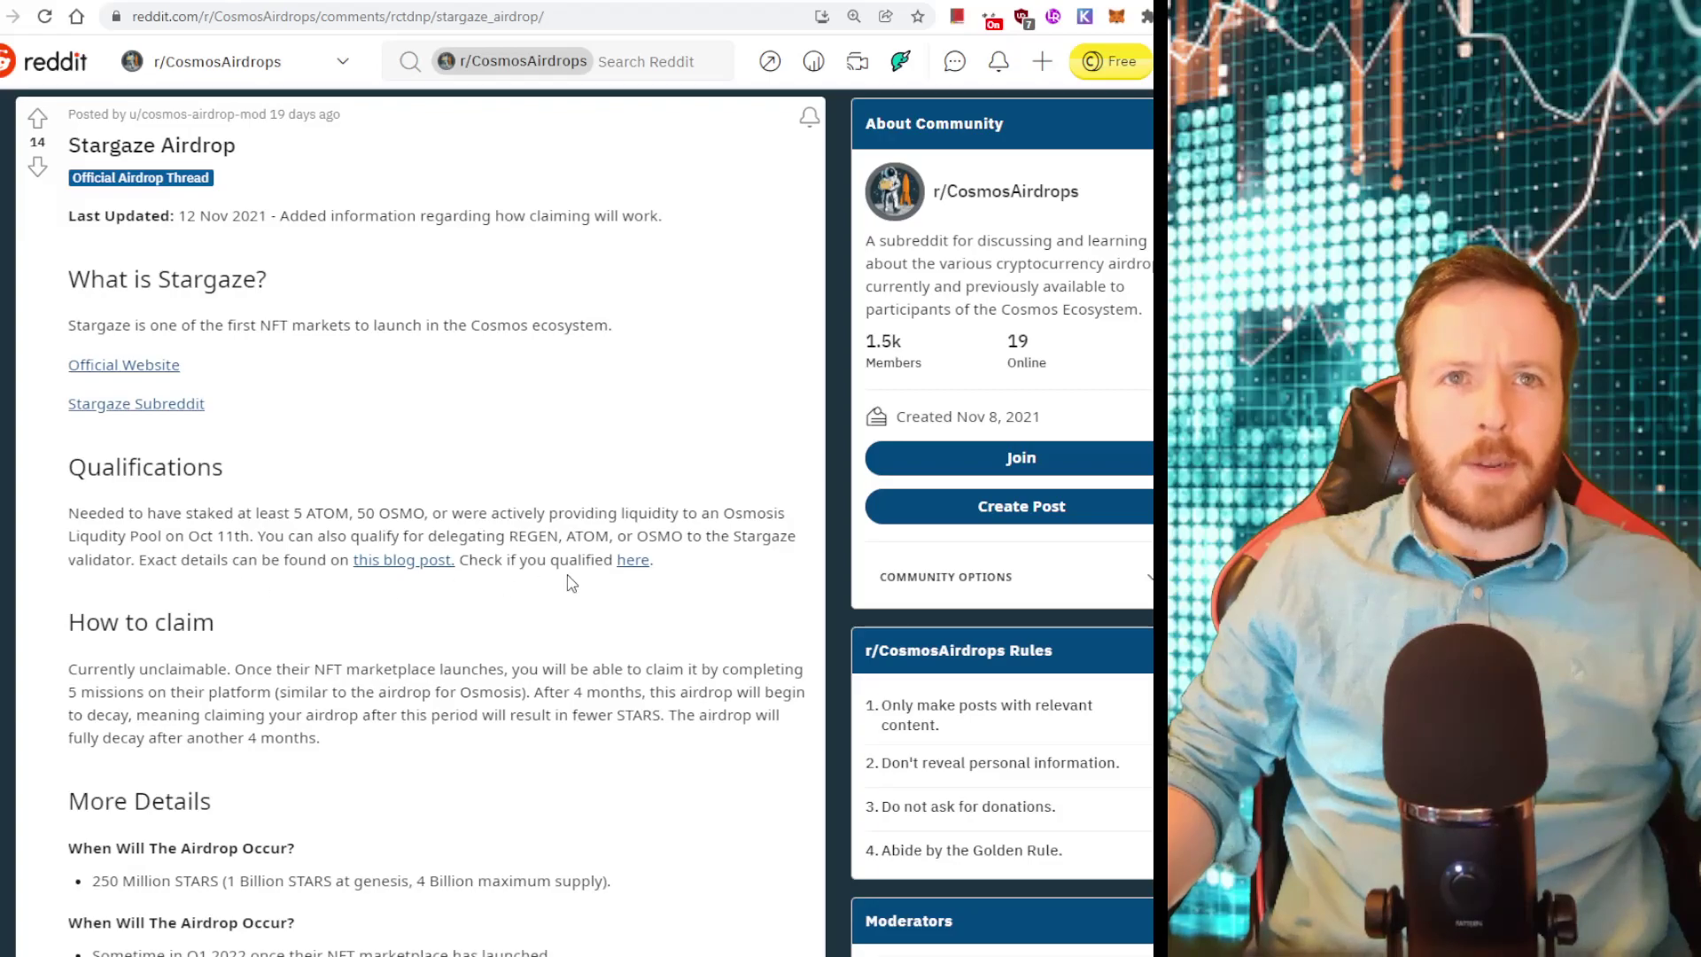
left_click_drag(663, 569, 68, 465)
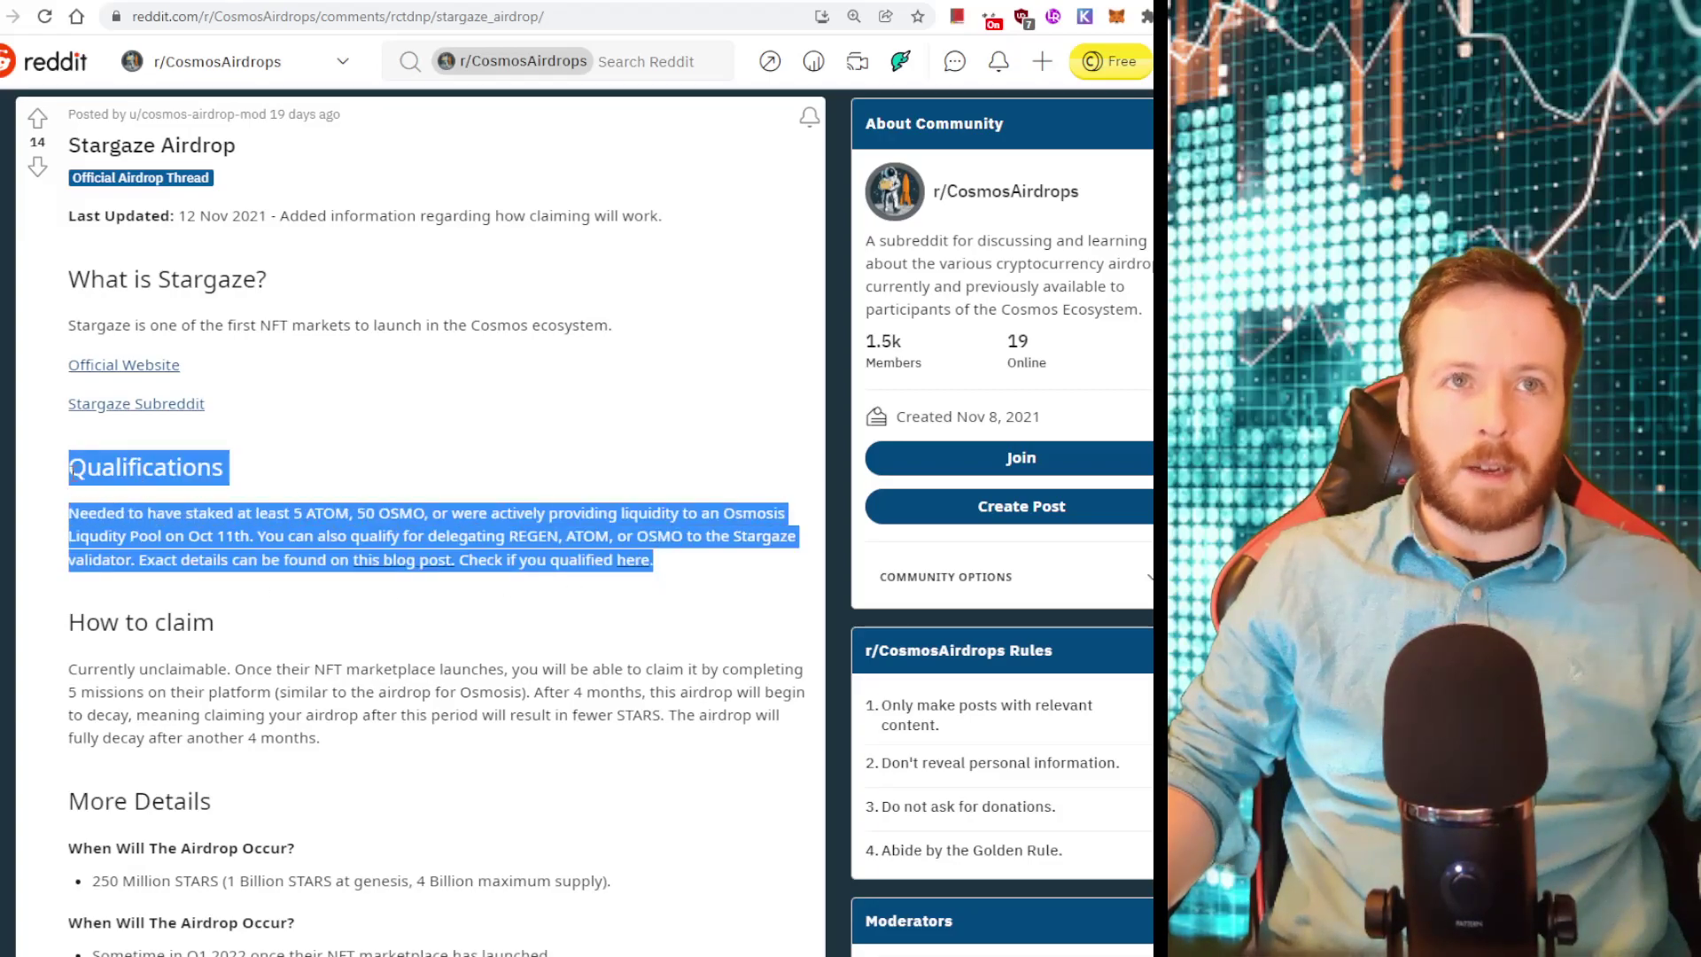
left_click(295, 514)
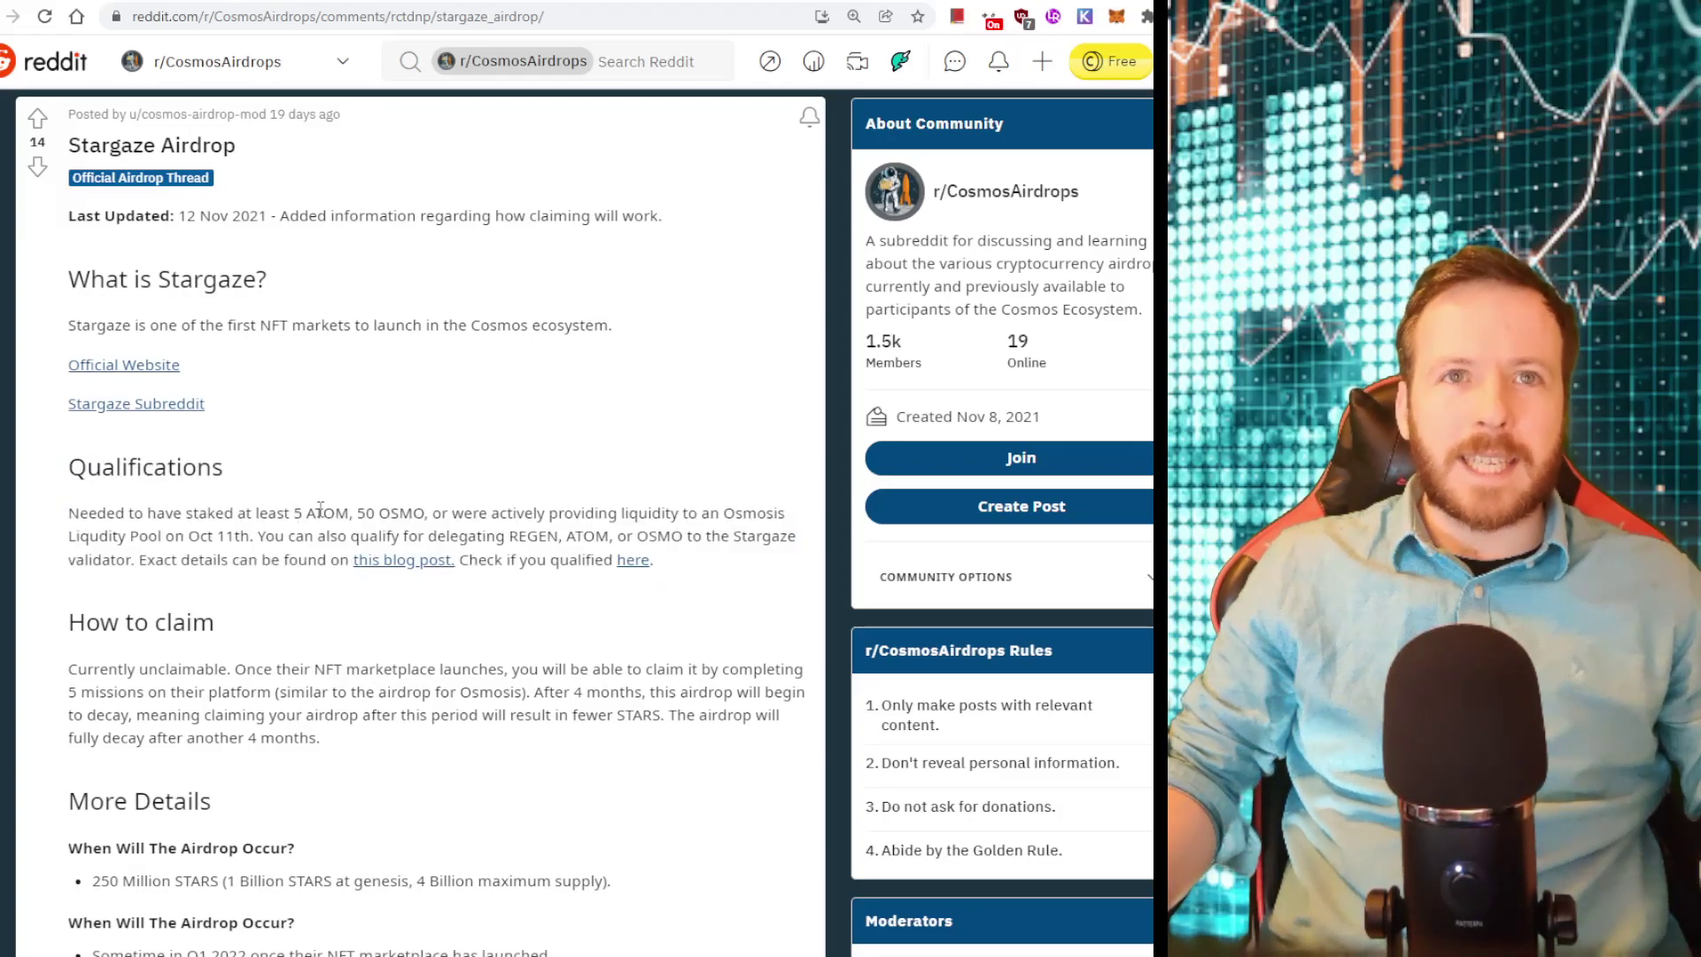
left_click_drag(356, 512, 424, 510)
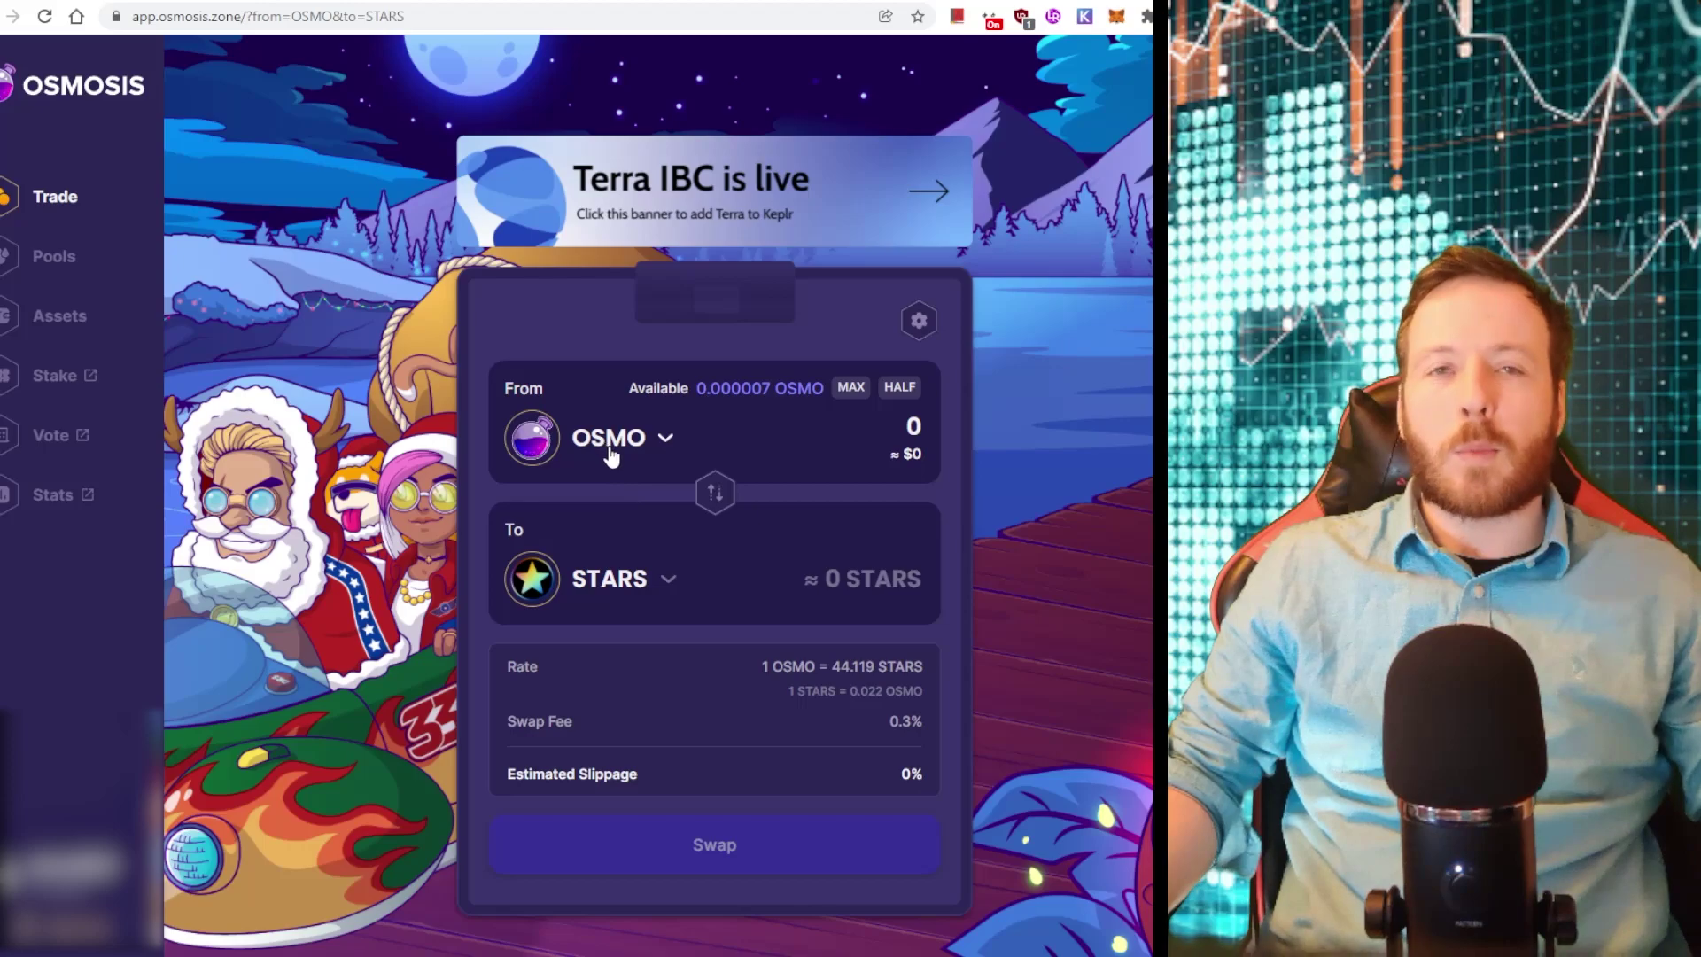
Browse the Osmosis list of tokens available to swap into from OSMO
left_click(619, 597)
scroll(618, 732, "down", 10)
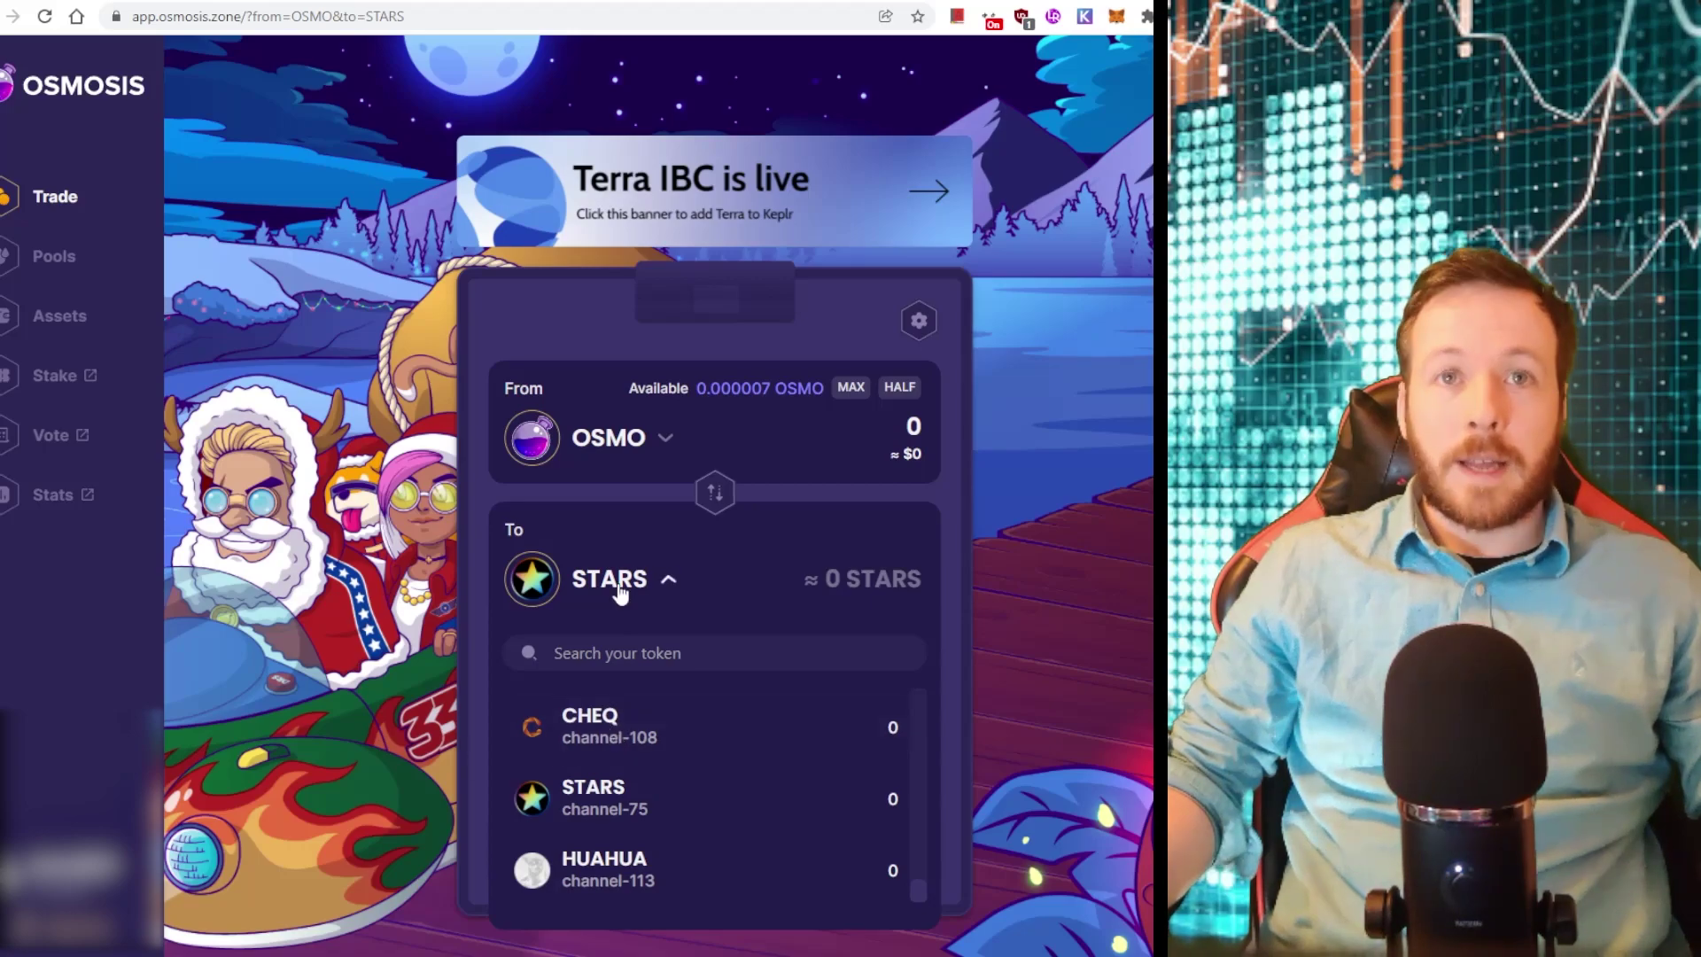
scroll(677, 762, "up", 1)
scroll(676, 762, "up", 8)
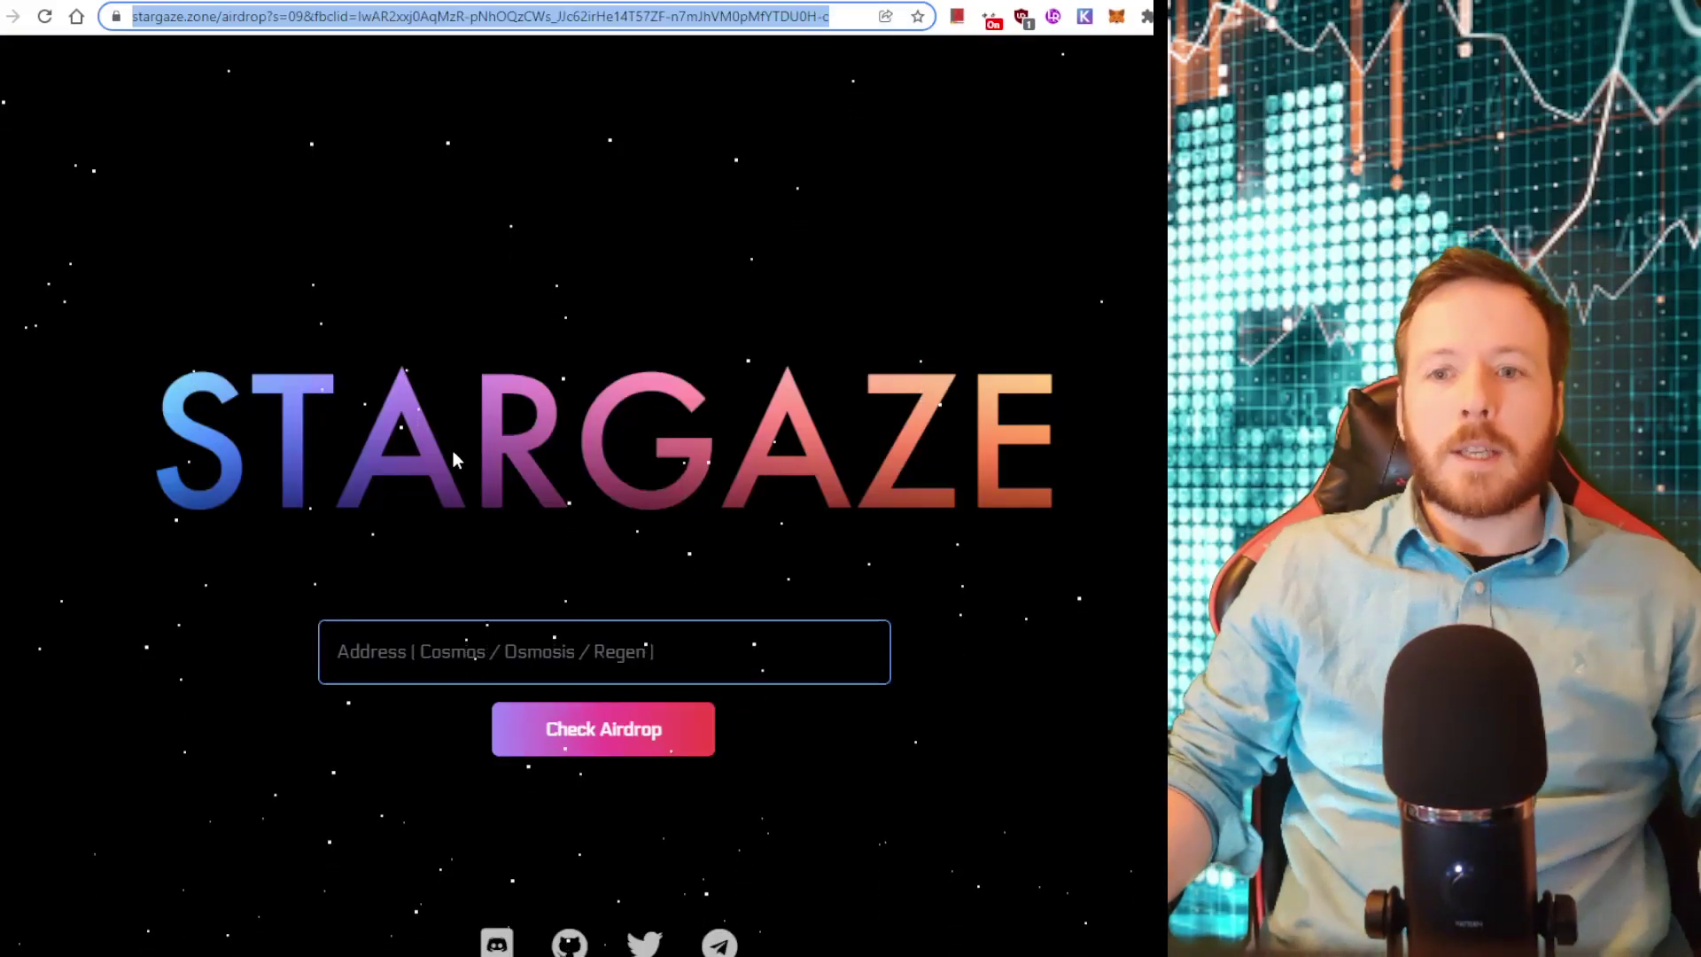
Paste the Cosmos wallet address from Keplr into the Stargaze checker, revealing 4907 STARS
left_click(1085, 16)
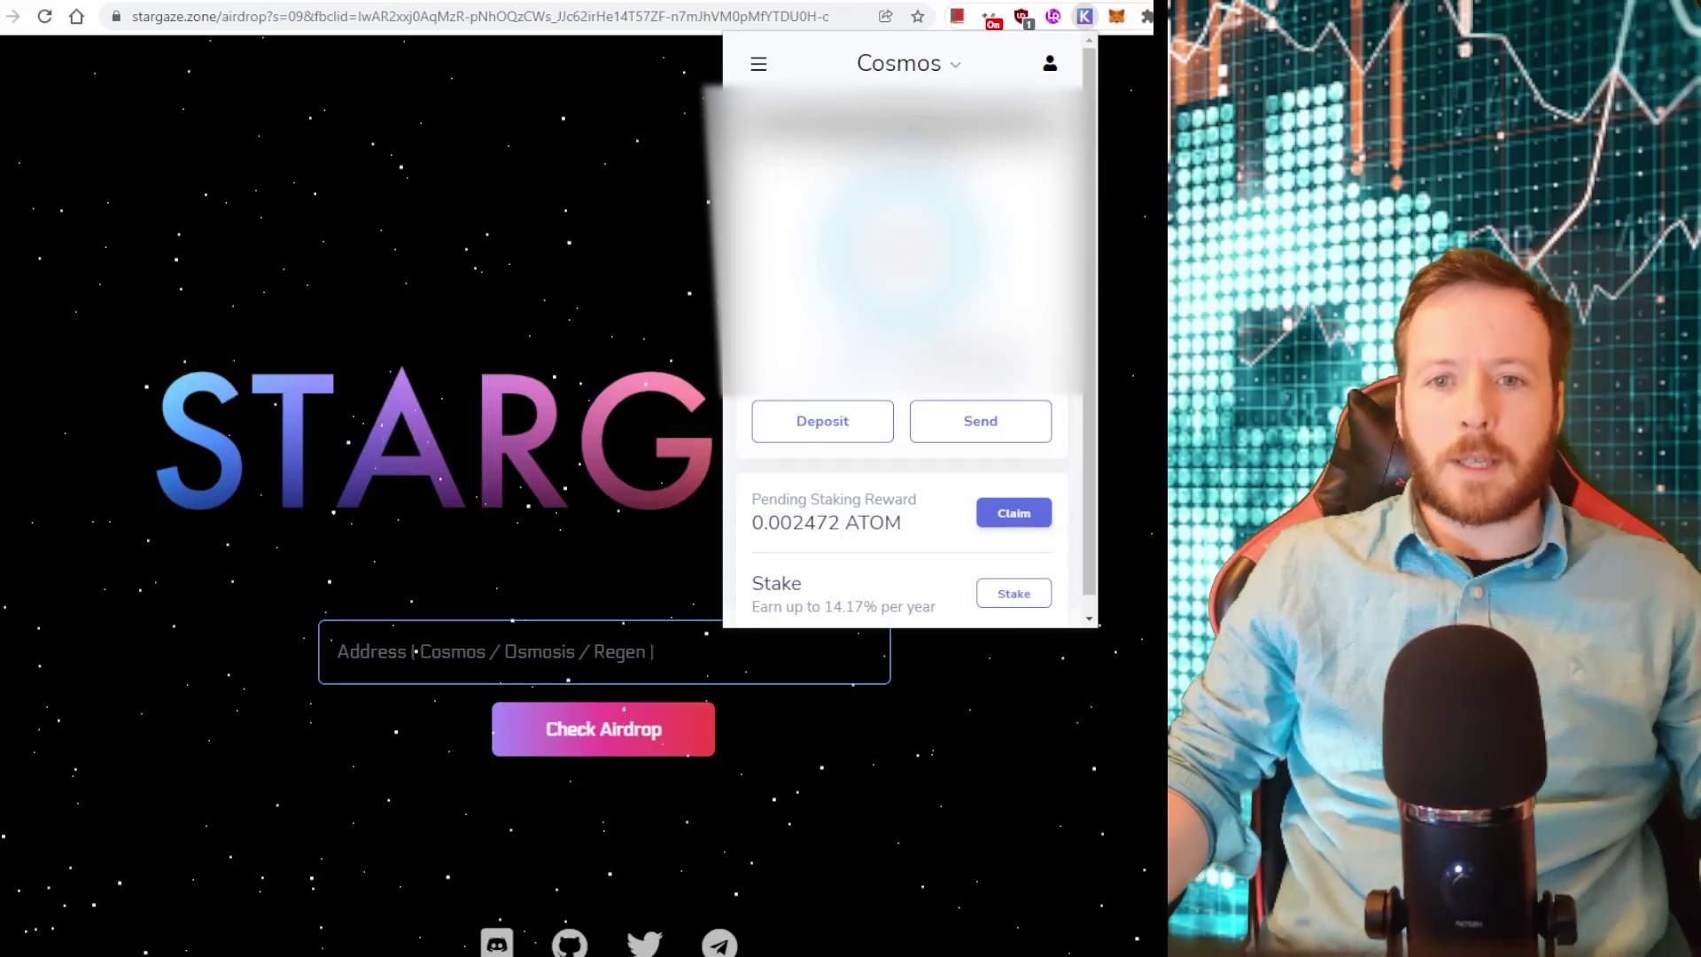
left_click(469, 658)
type("cosmos12wpvrulzw9kp3qrx8xtrw3z739mh4ys82mhf9n")
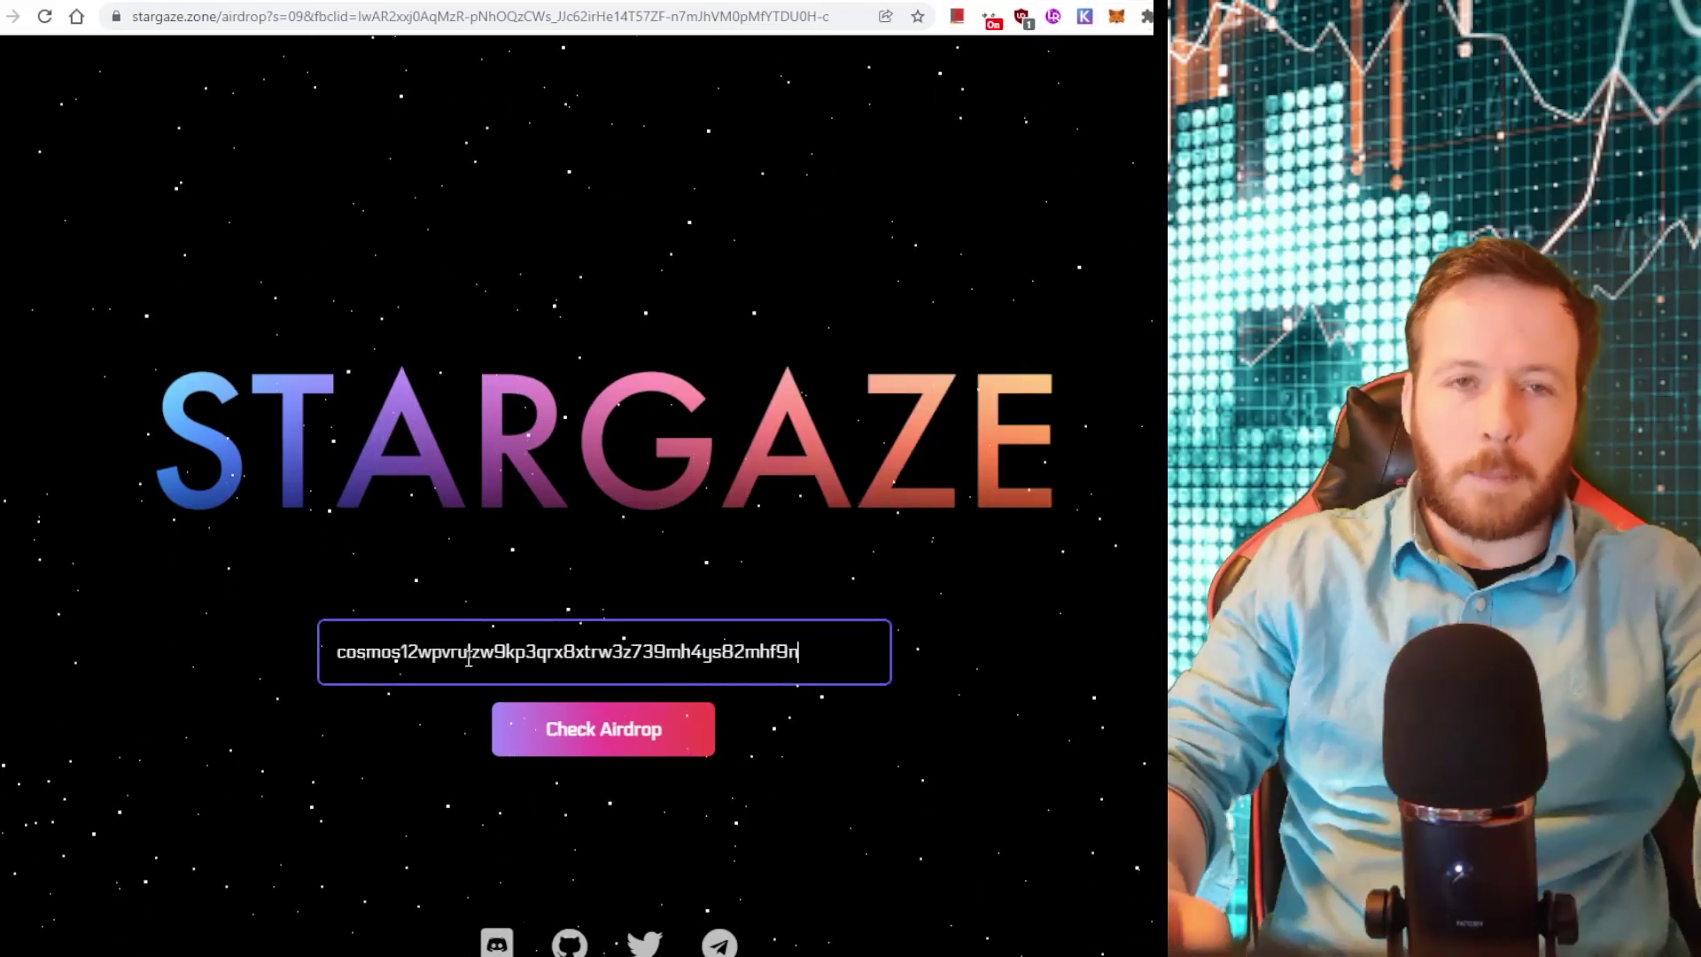
key("Return")
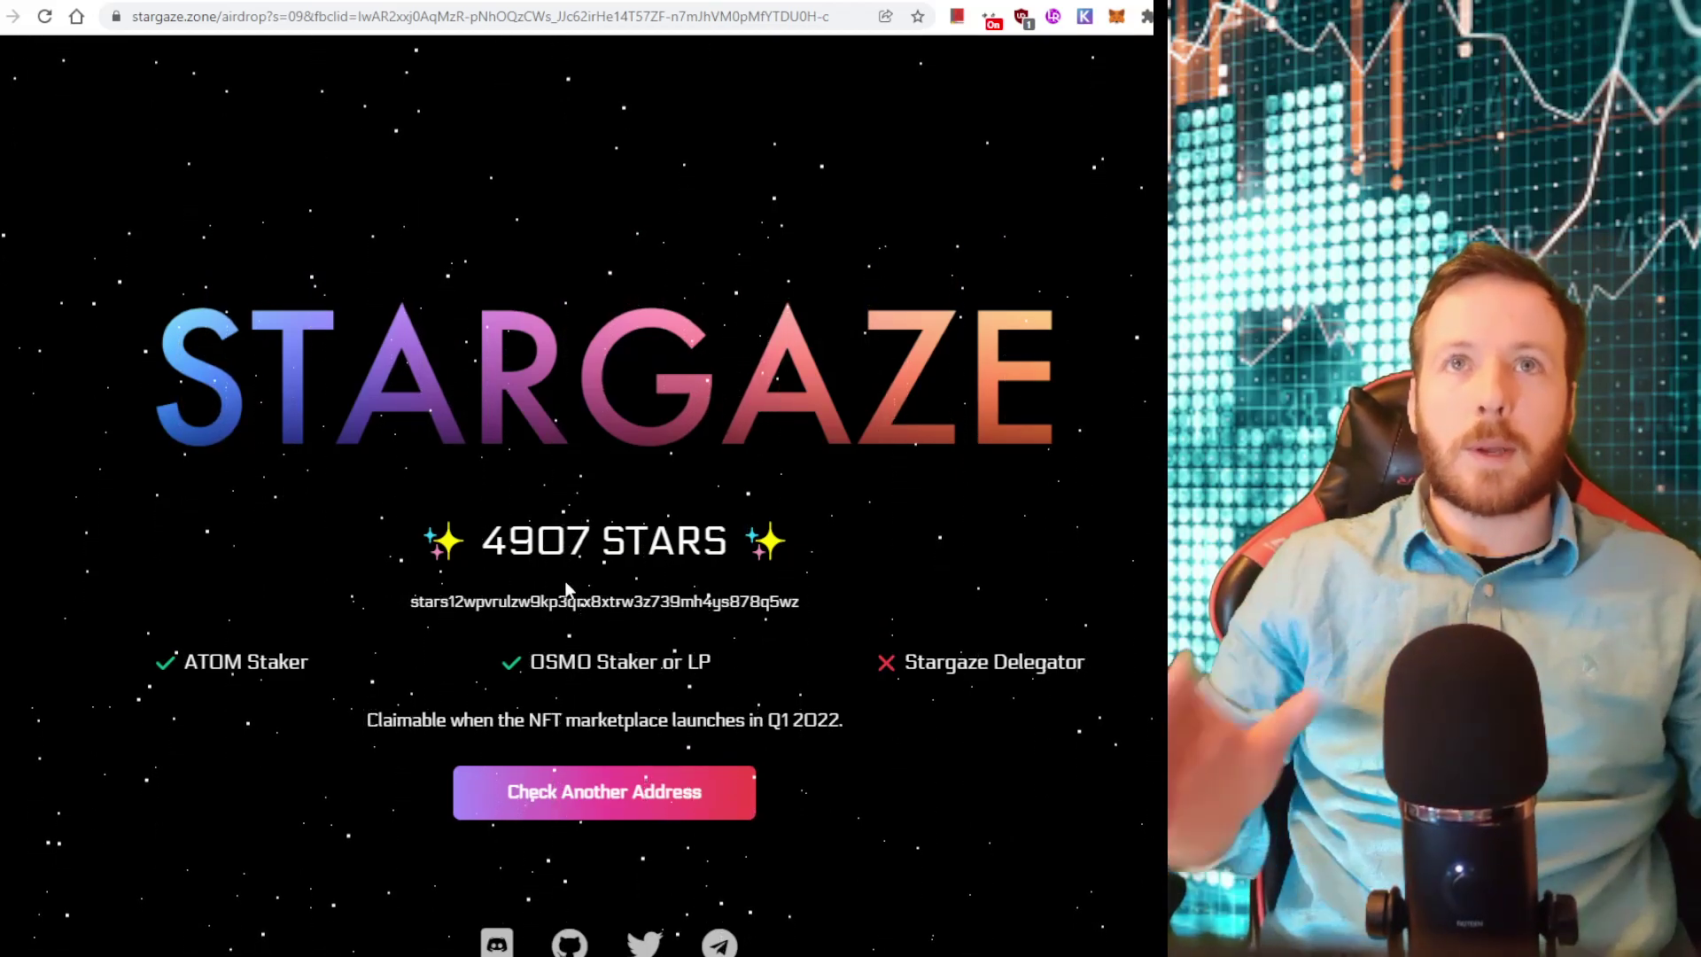
Switch back to the Reddit Master Airdrop Thread showing claimable airdrops from Chihuahua to Sunny
key("ctrl+Tab")
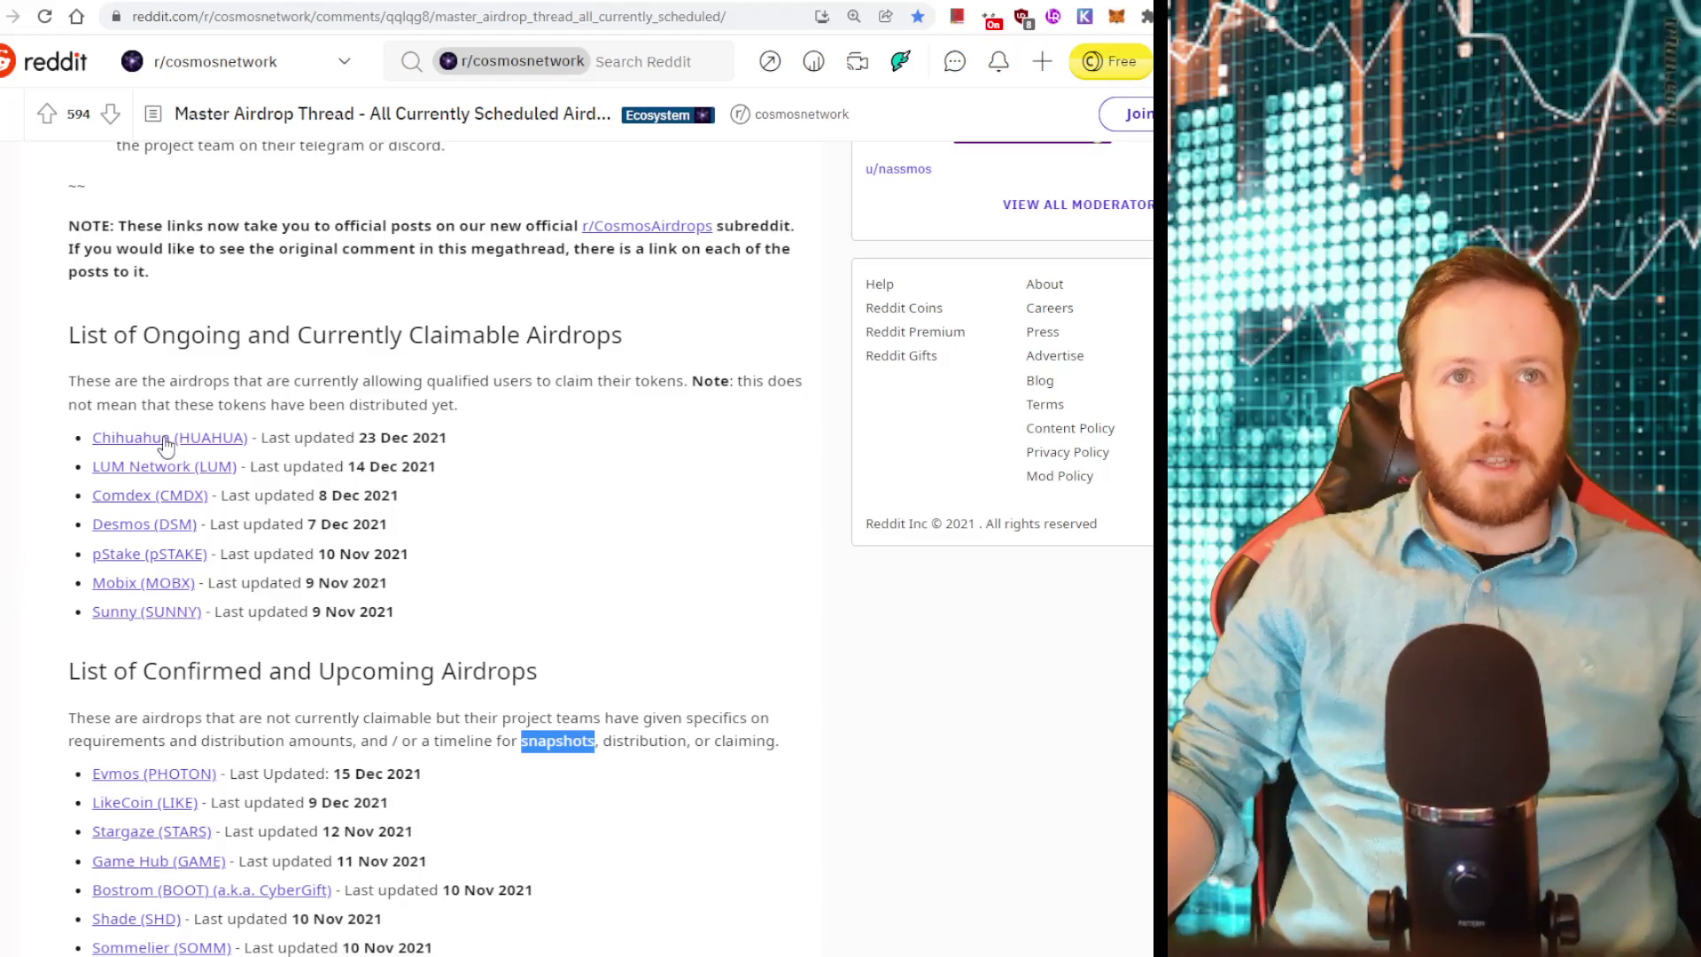
scroll(168, 461, "down", 7)
scroll(63, 589, "down", 4)
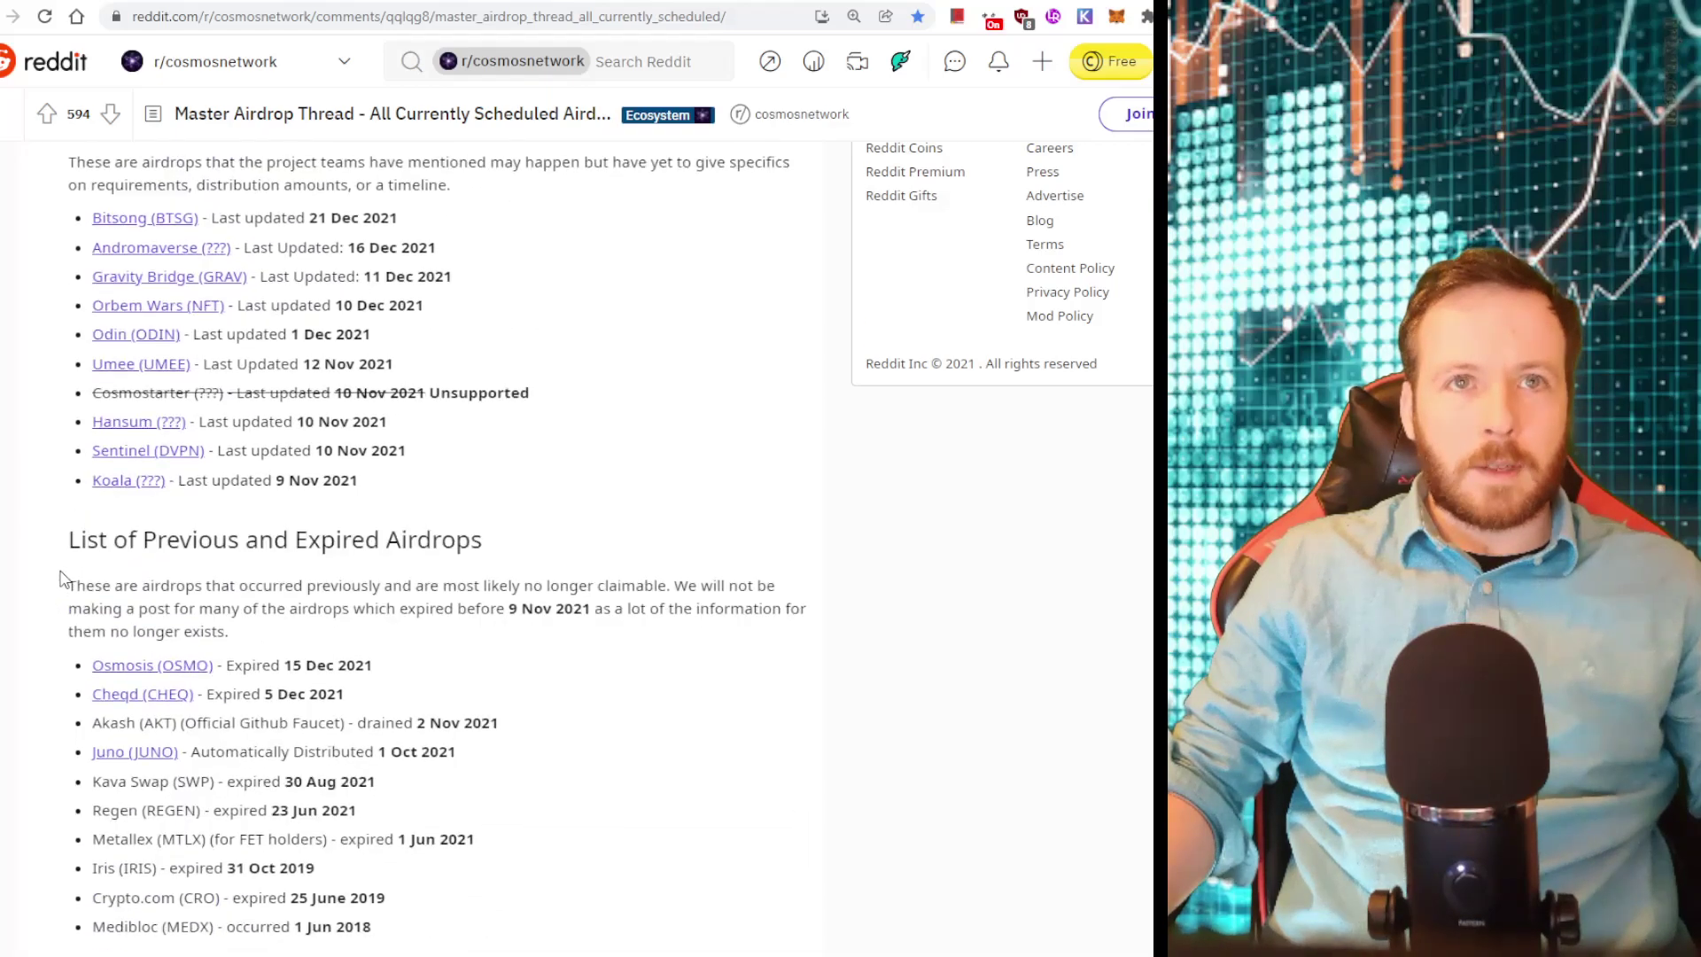
scroll(62, 578, "up", 4)
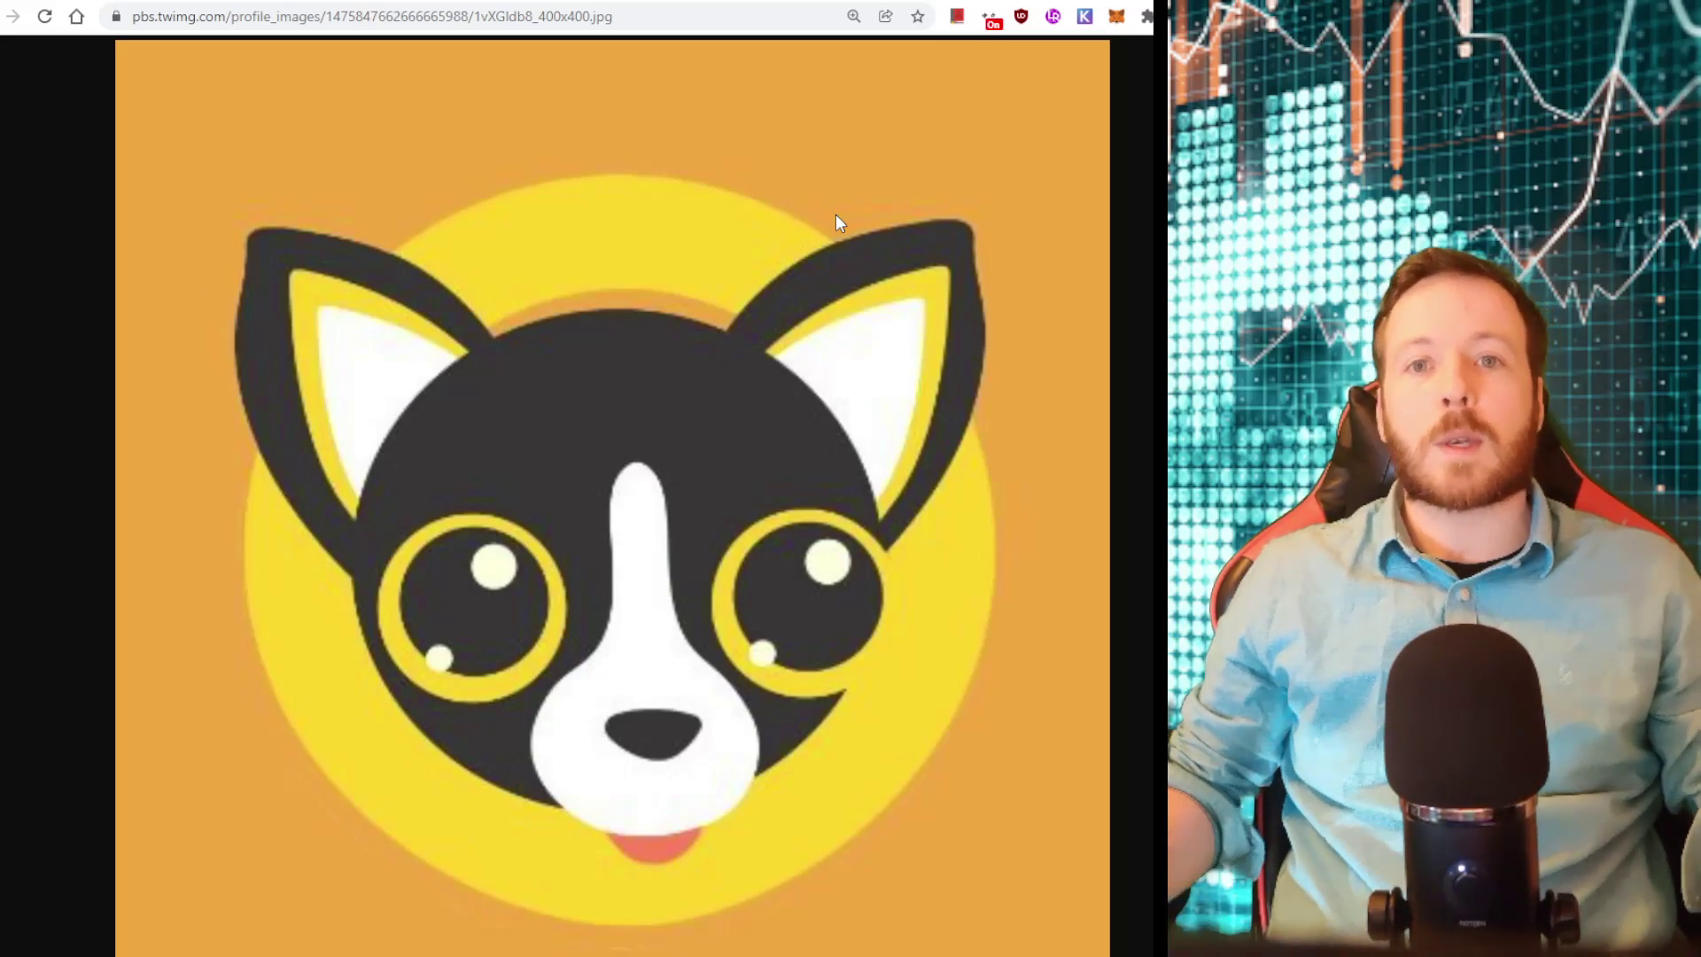
key("ctrl+w")
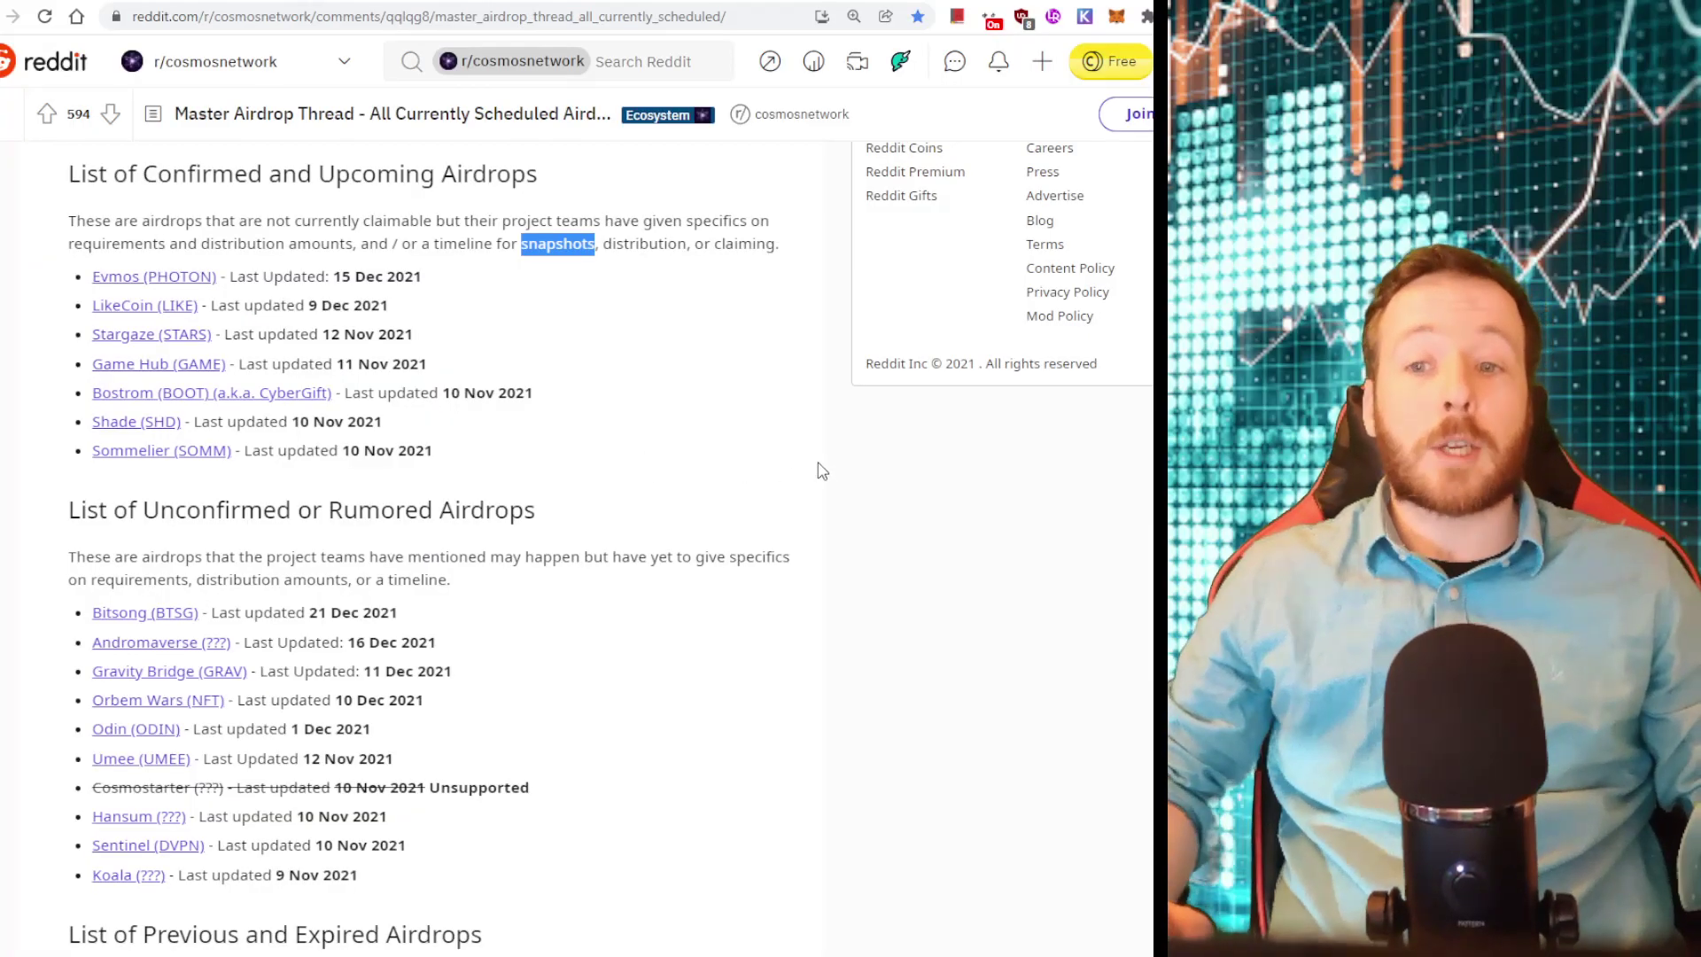